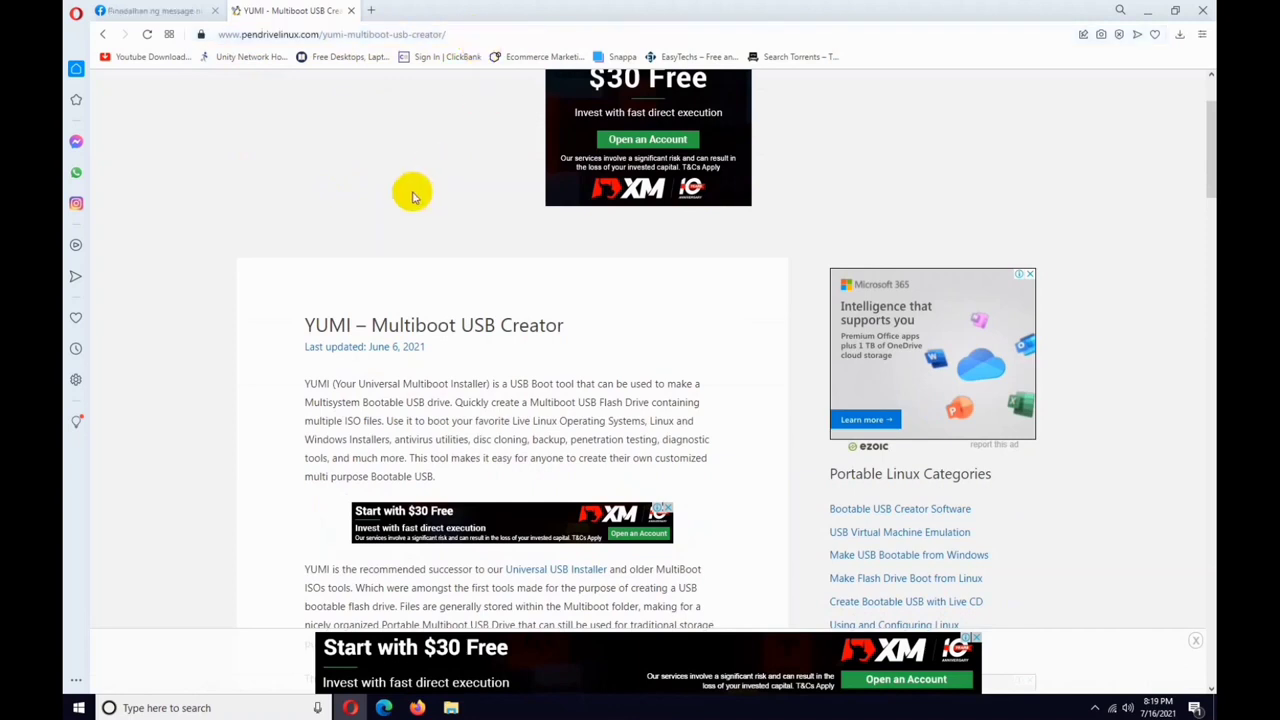
# Read through the YUMI Multiboot USB Creator page, from its introduction to the Legacy download section.
pyautogui.scroll(-1, 349, 180)
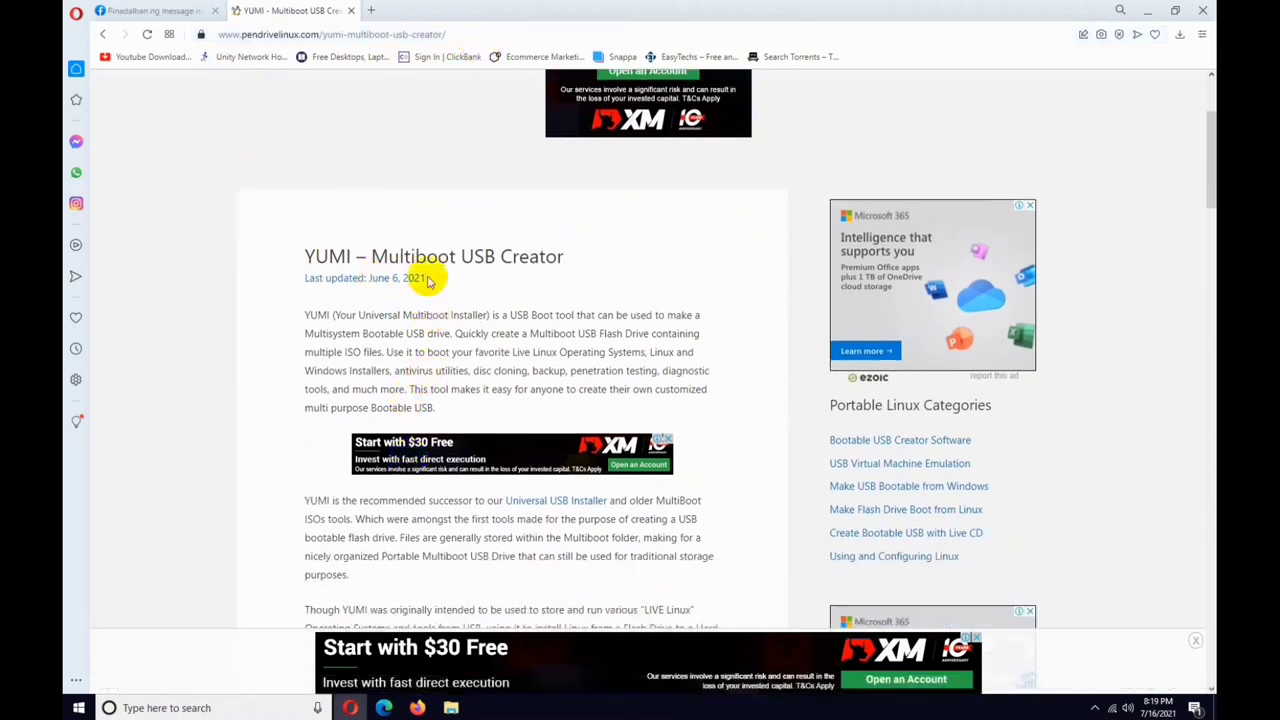
pyautogui.scroll(-3, 285, 390)
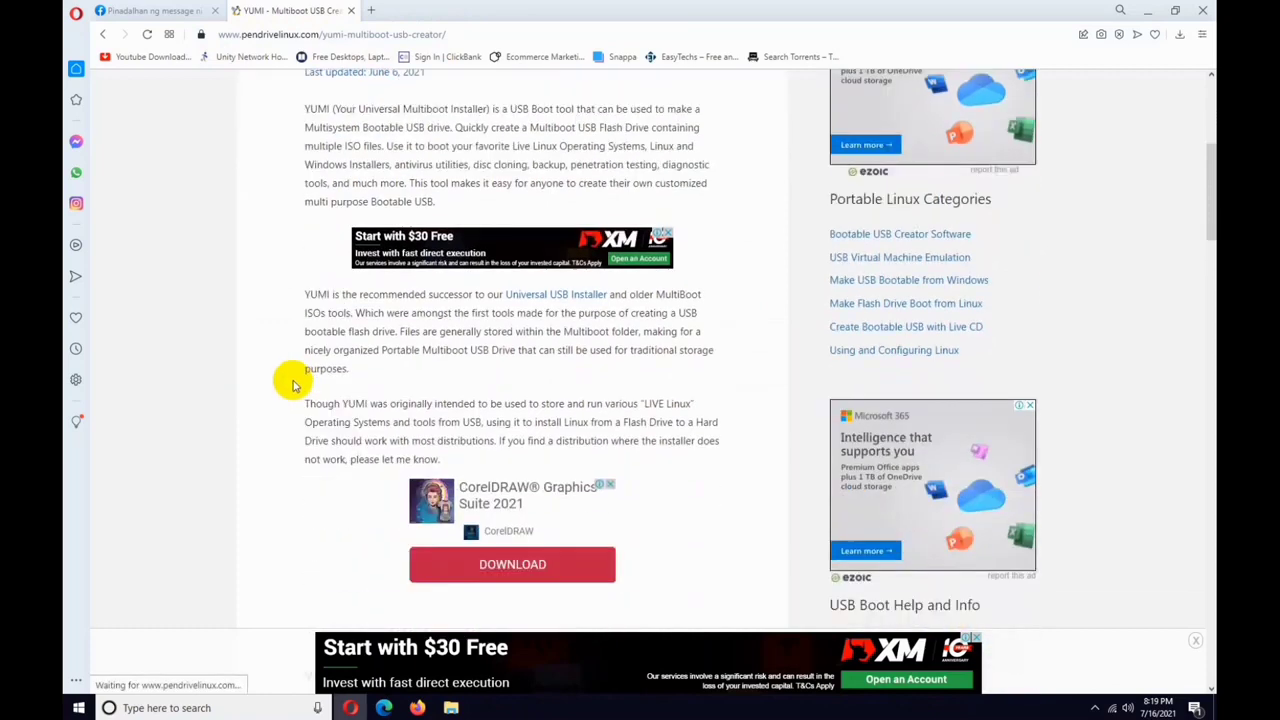
pyautogui.scroll(-10, 293, 385)
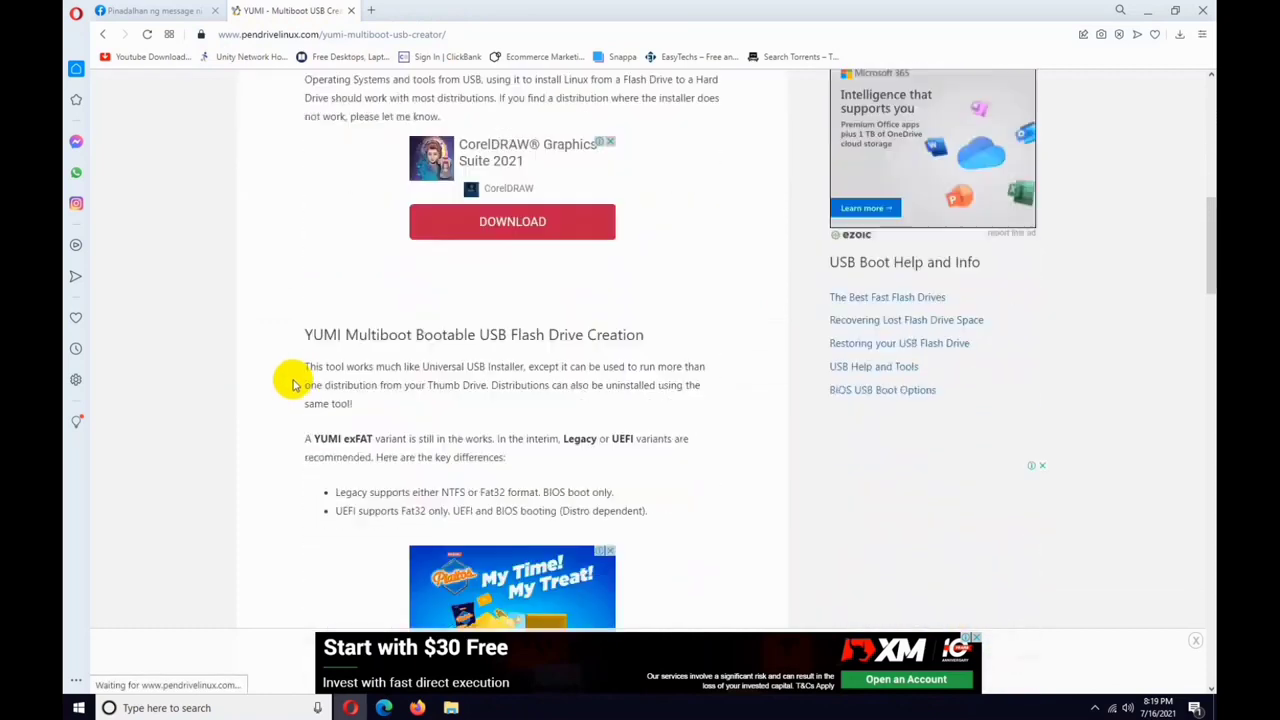
pyautogui.scroll(-4, 293, 385)
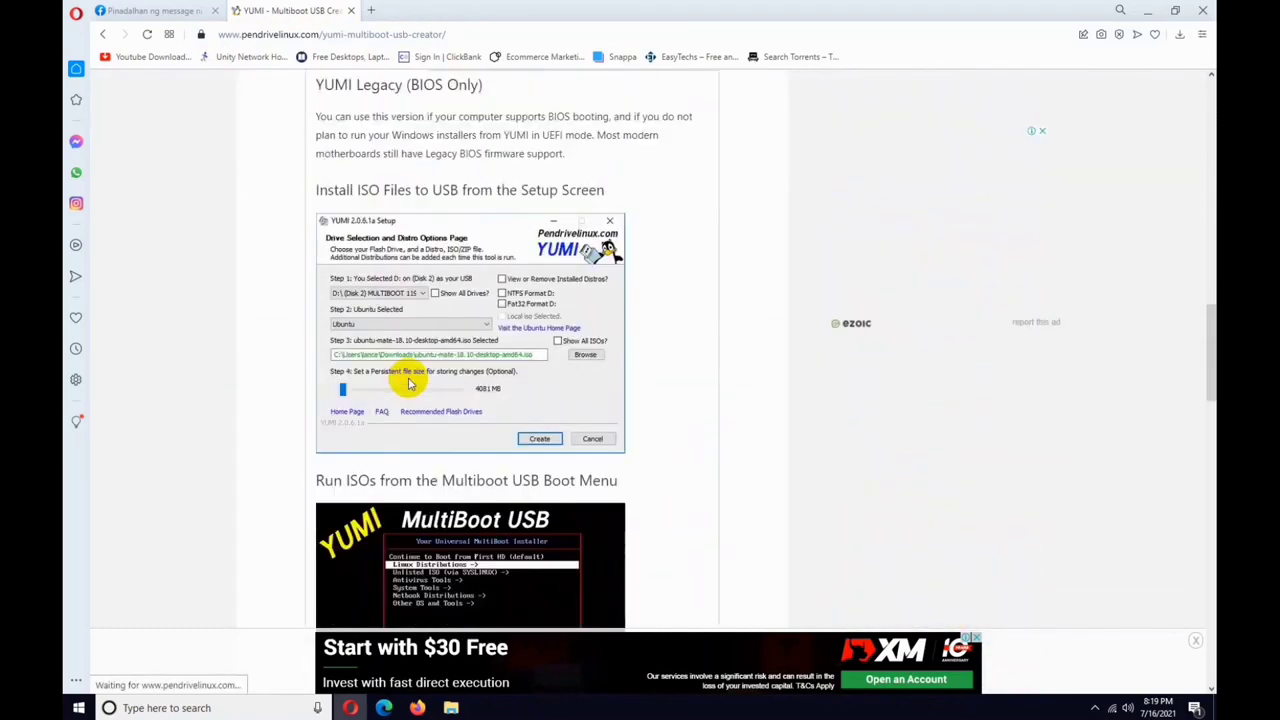
pyautogui.scroll(-5, 408, 383)
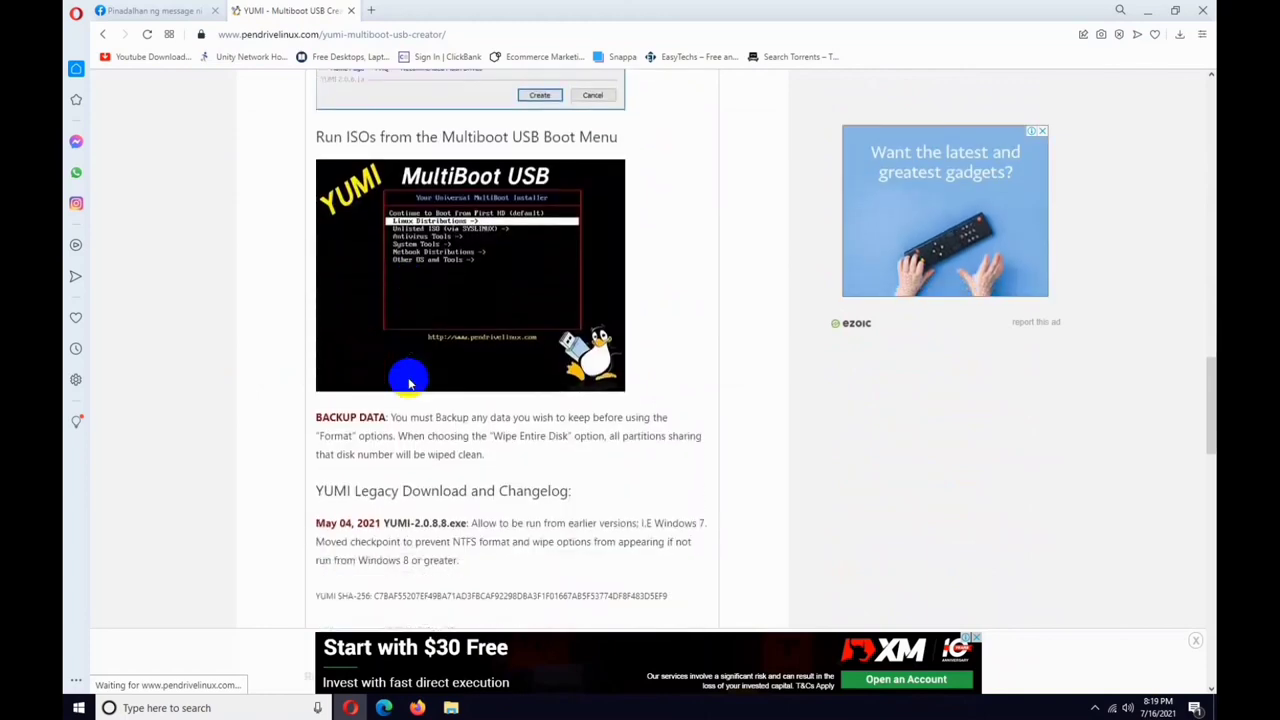
pyautogui.scroll(-3, 408, 383)
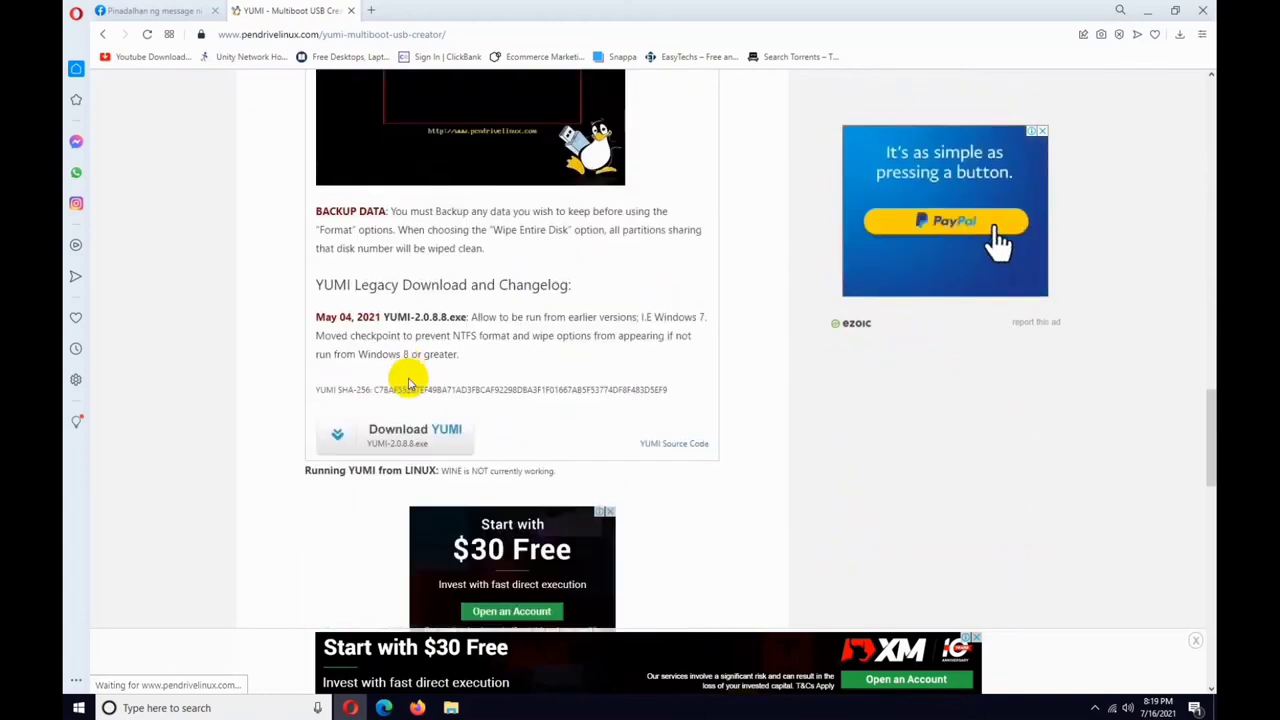
pyautogui.scroll(10, 408, 383)
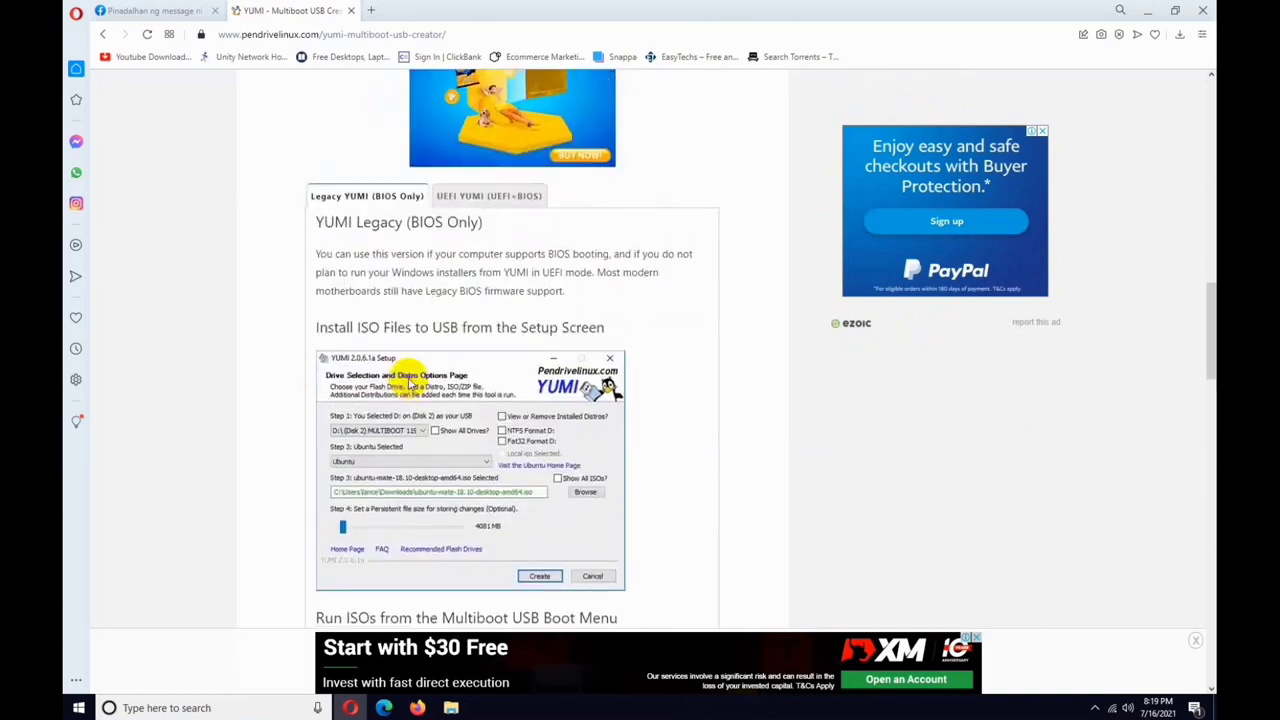
pyautogui.scroll(1, 408, 383)
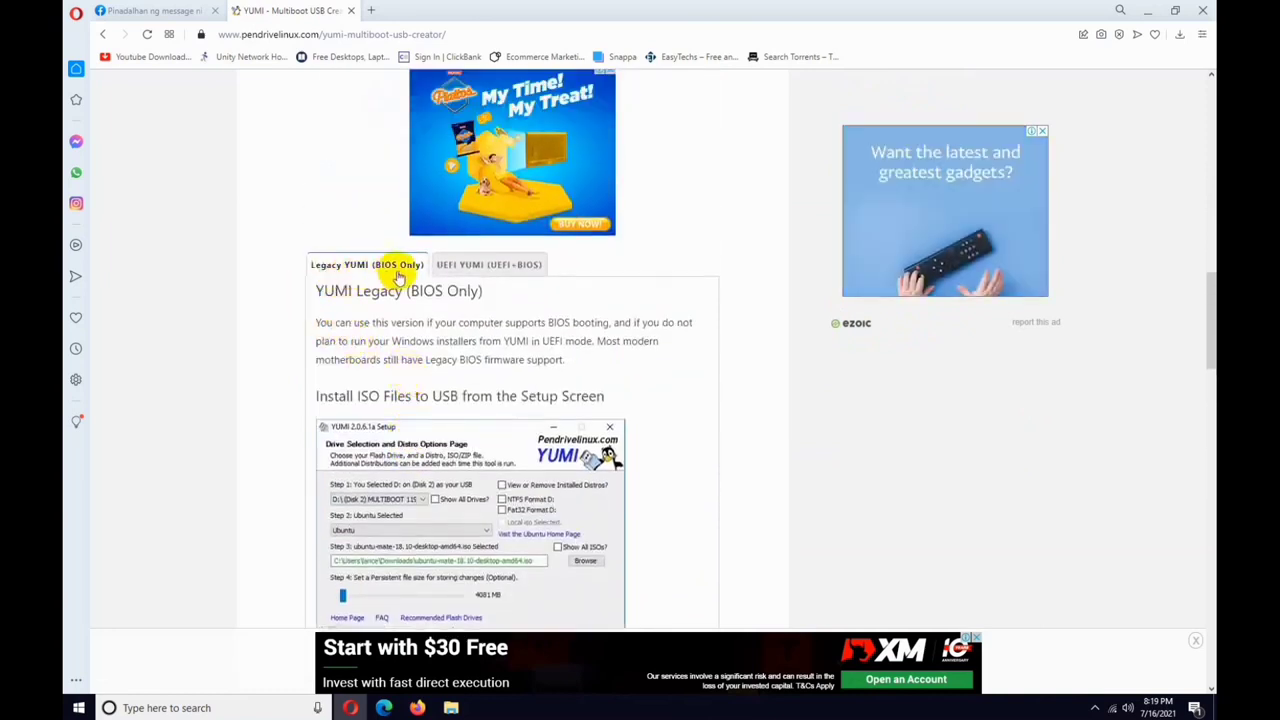
# Compare the UEFI YUMI (UEFI+BIOS) description with the Legacy YUMI (BIOS Only) description and setup screenshots.
pyautogui.click(468, 281)
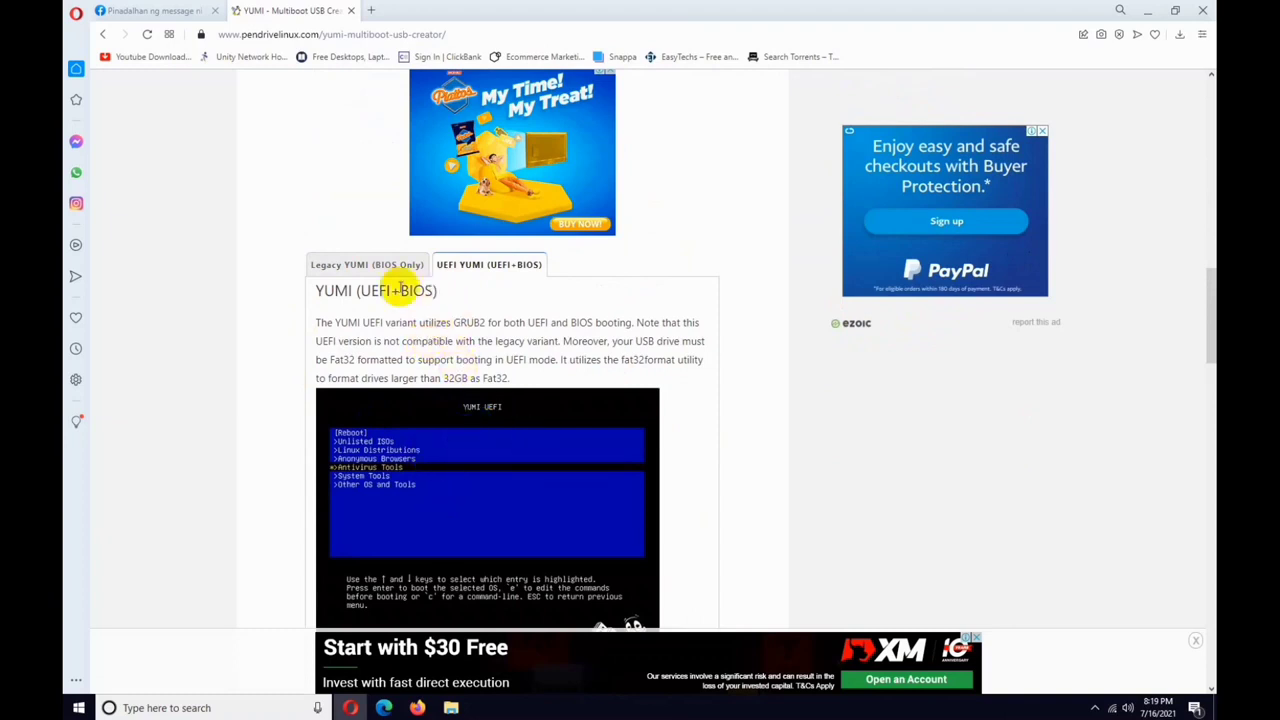
pyautogui.scroll(-1, 440, 452)
pyautogui.scroll(2, 400, 350)
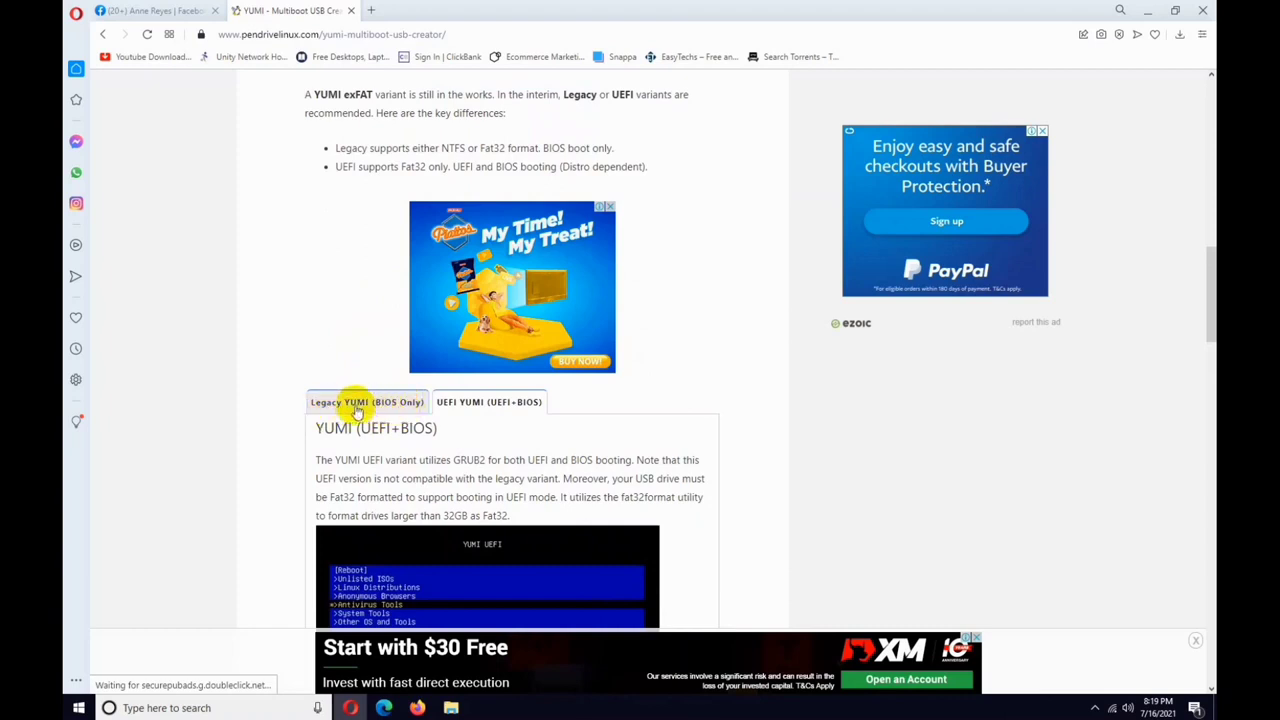
pyautogui.click(356, 405)
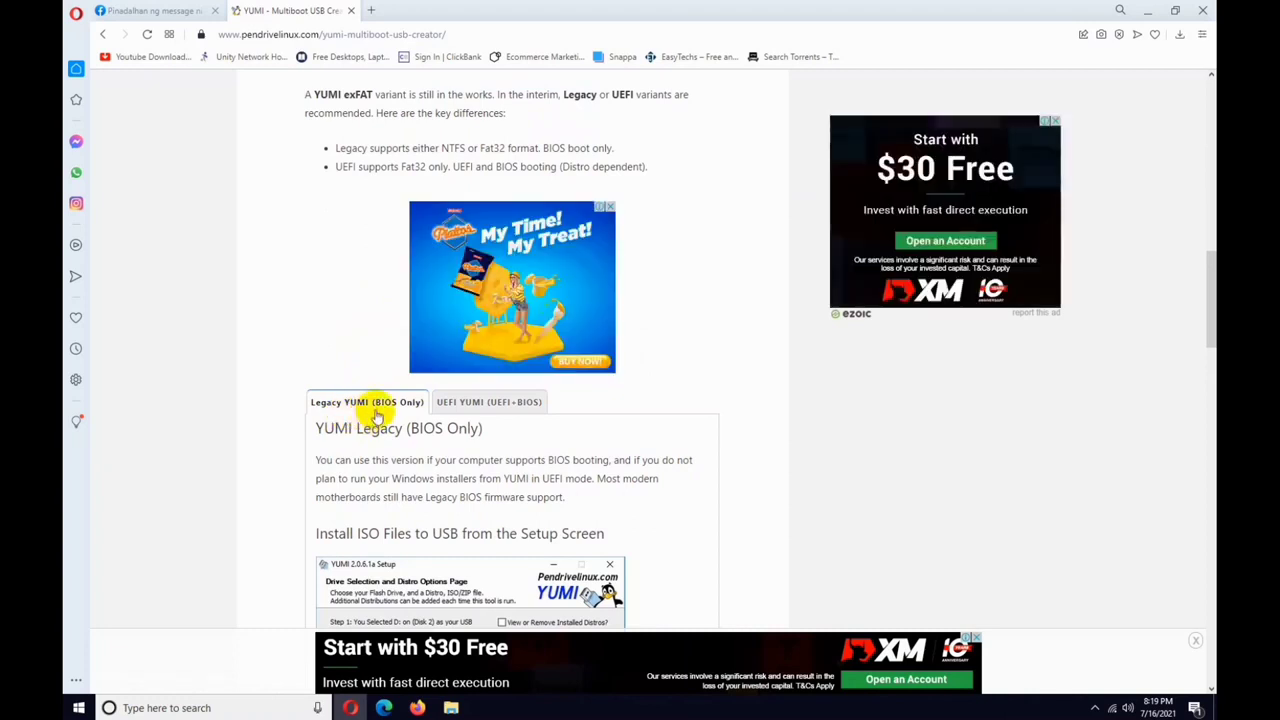
pyautogui.scroll(-4, 367, 420)
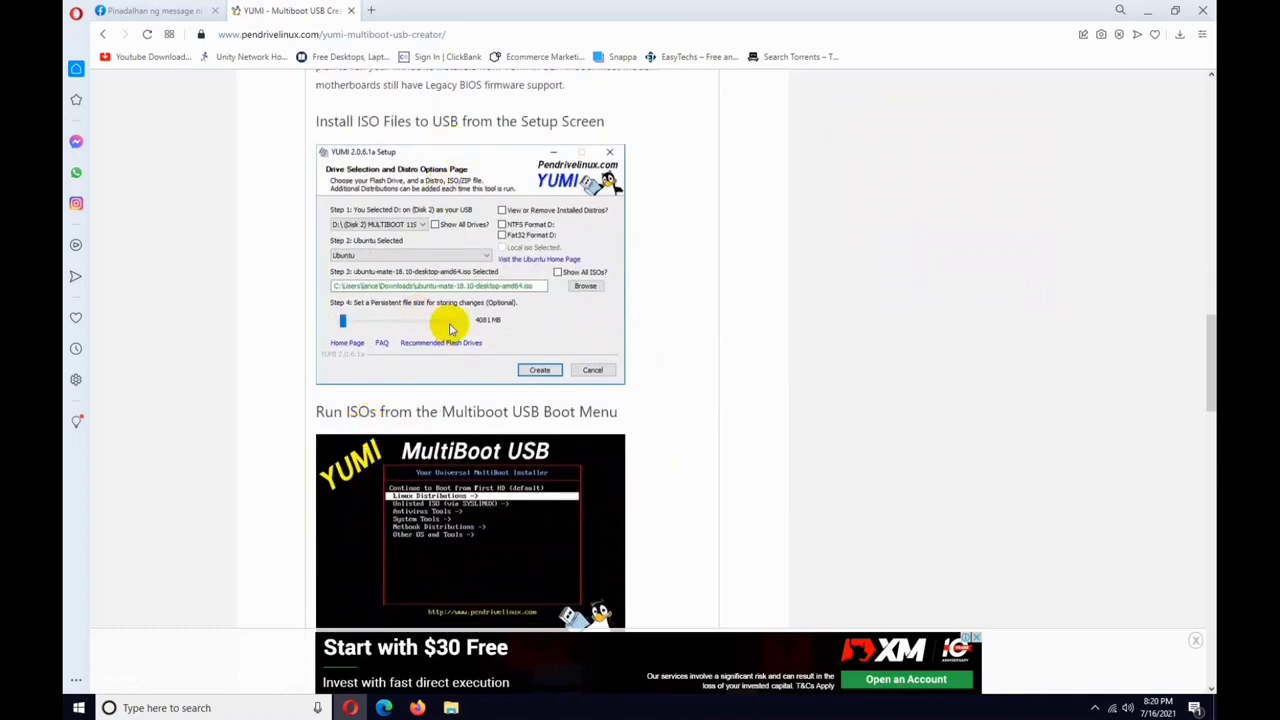
pyautogui.scroll(2, 450, 322)
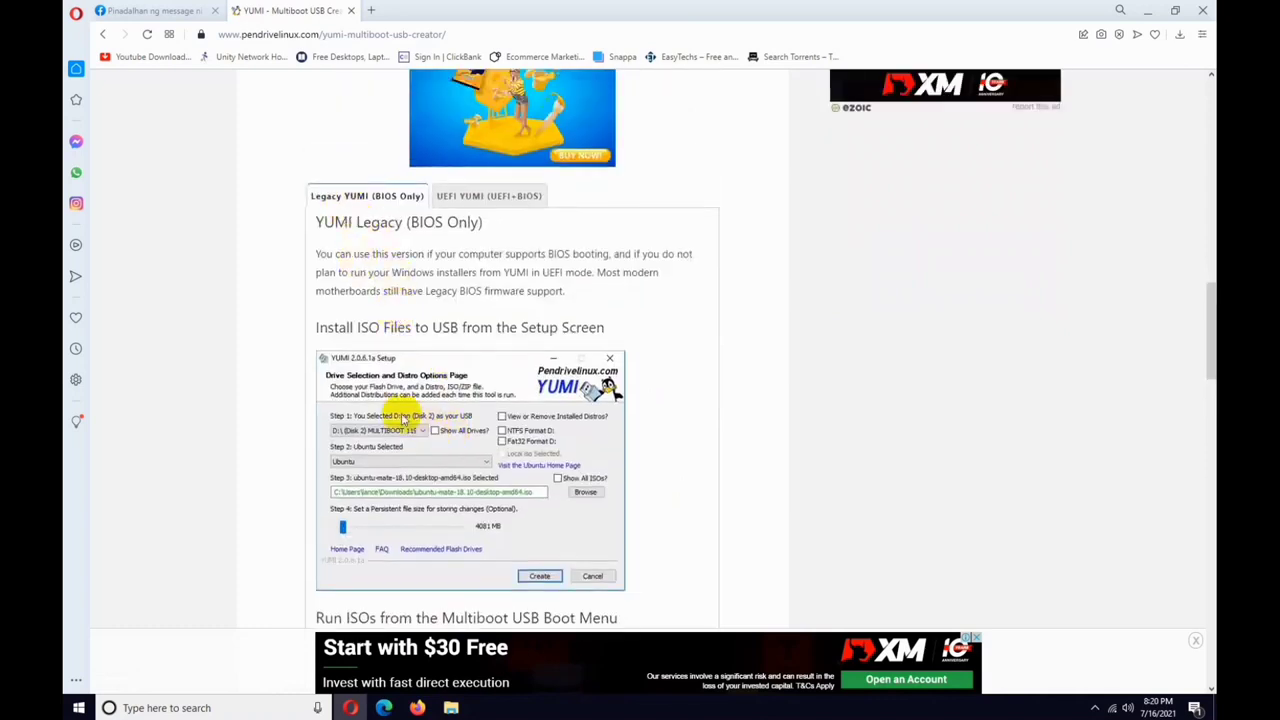
pyautogui.scroll(-3, 365, 335)
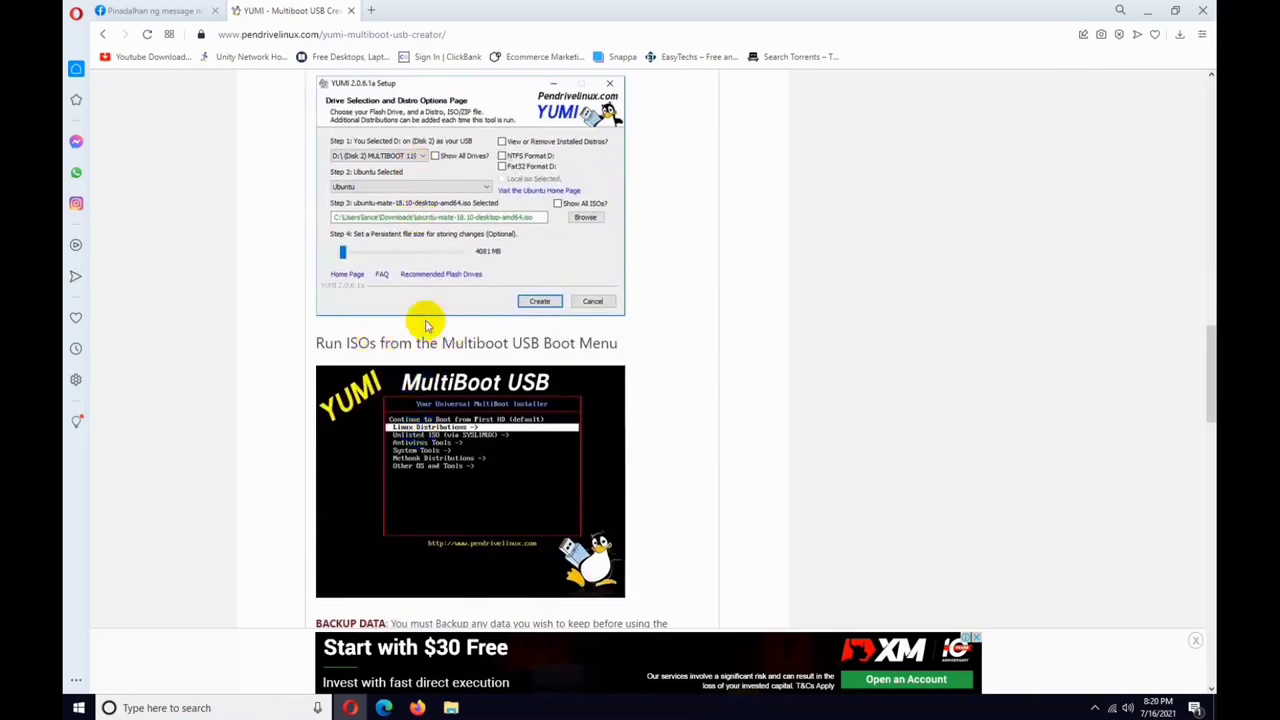
pyautogui.scroll(4, 400, 300)
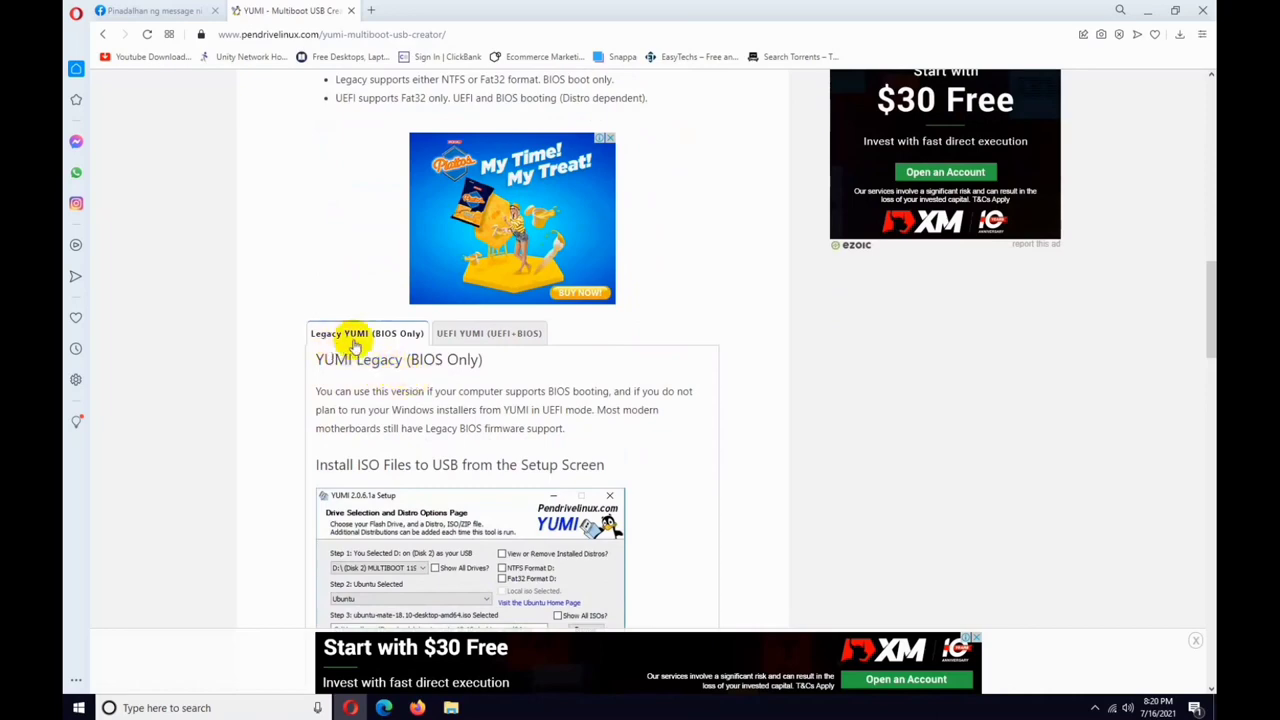
pyautogui.scroll(-2, 380, 360)
pyautogui.scroll(-1, 412, 384)
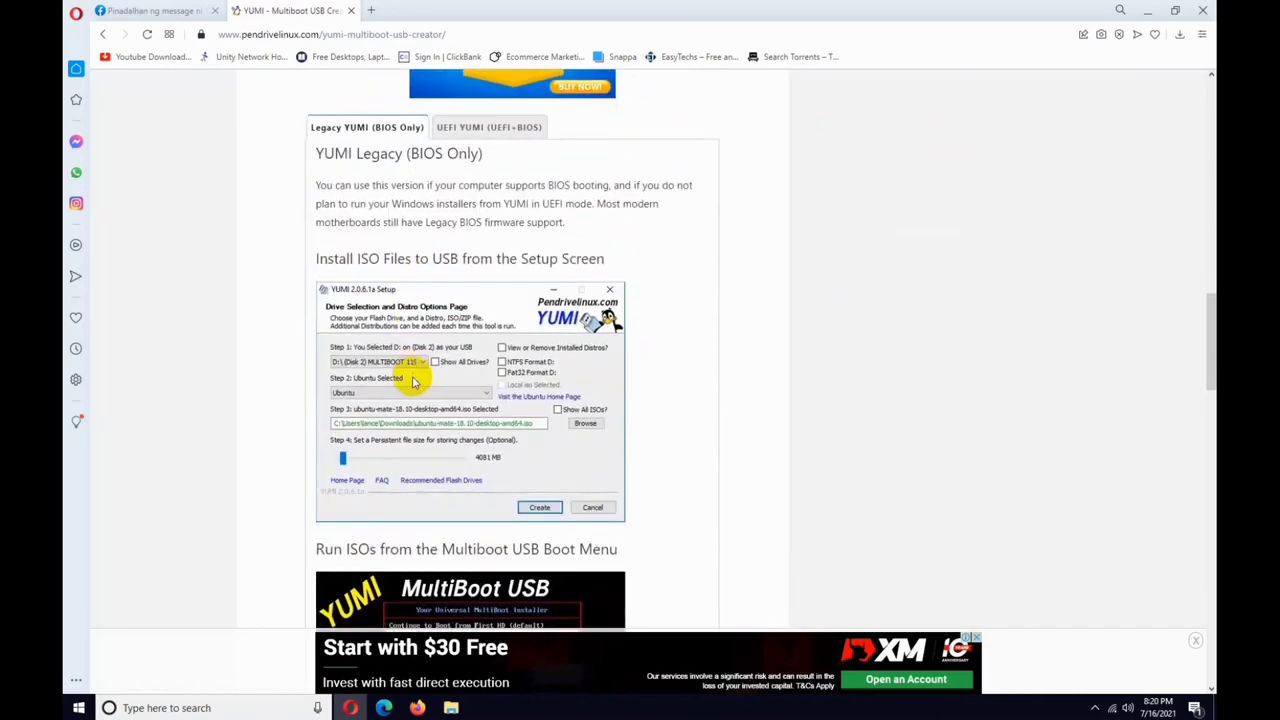
# Download the Legacy YUMI-2.0.8.8.exe and save it as YUMI-2.0.8.8 (1) in the Utilities folder on drive D:.
pyautogui.scroll(-8, 413, 382)
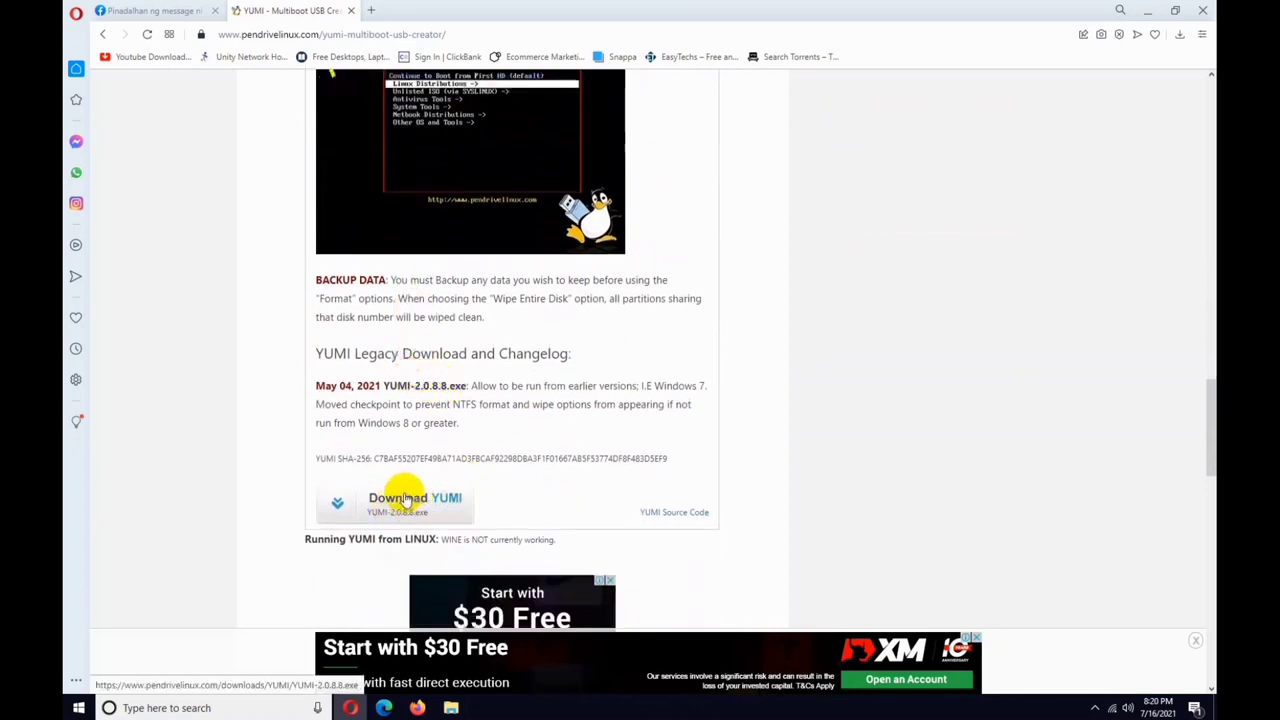
pyautogui.click(400, 505)
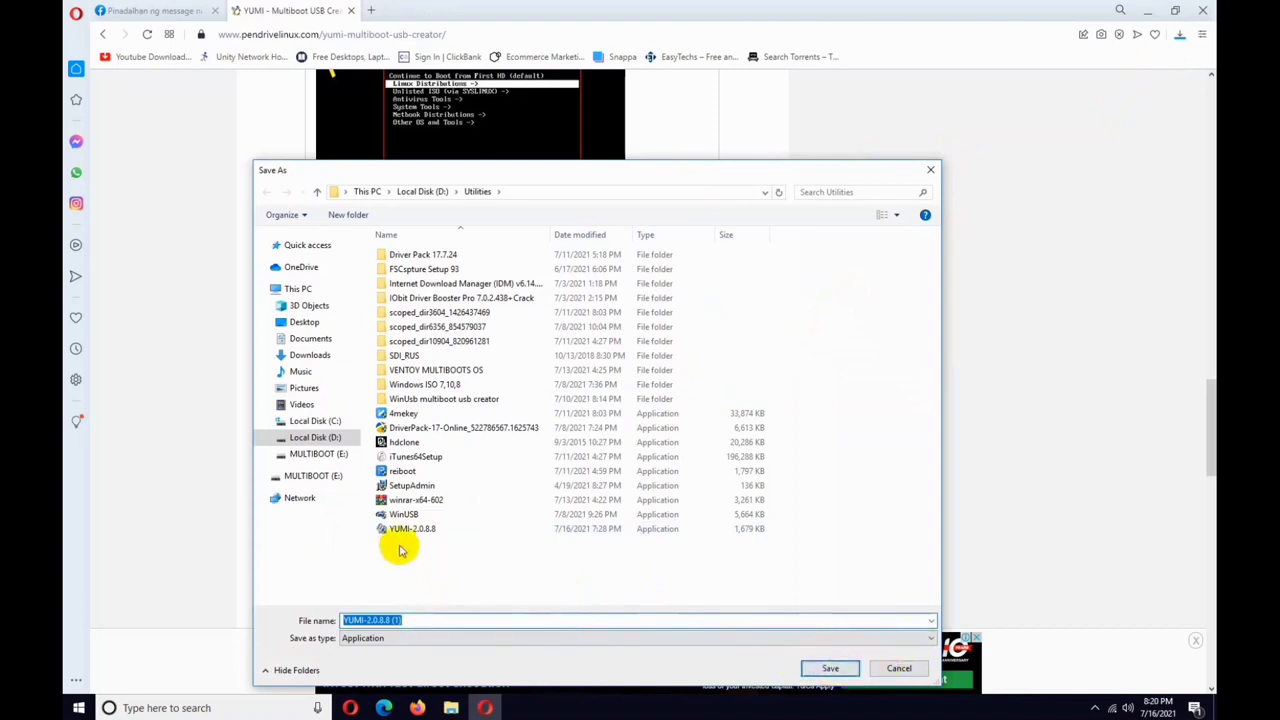
pyautogui.click(826, 667)
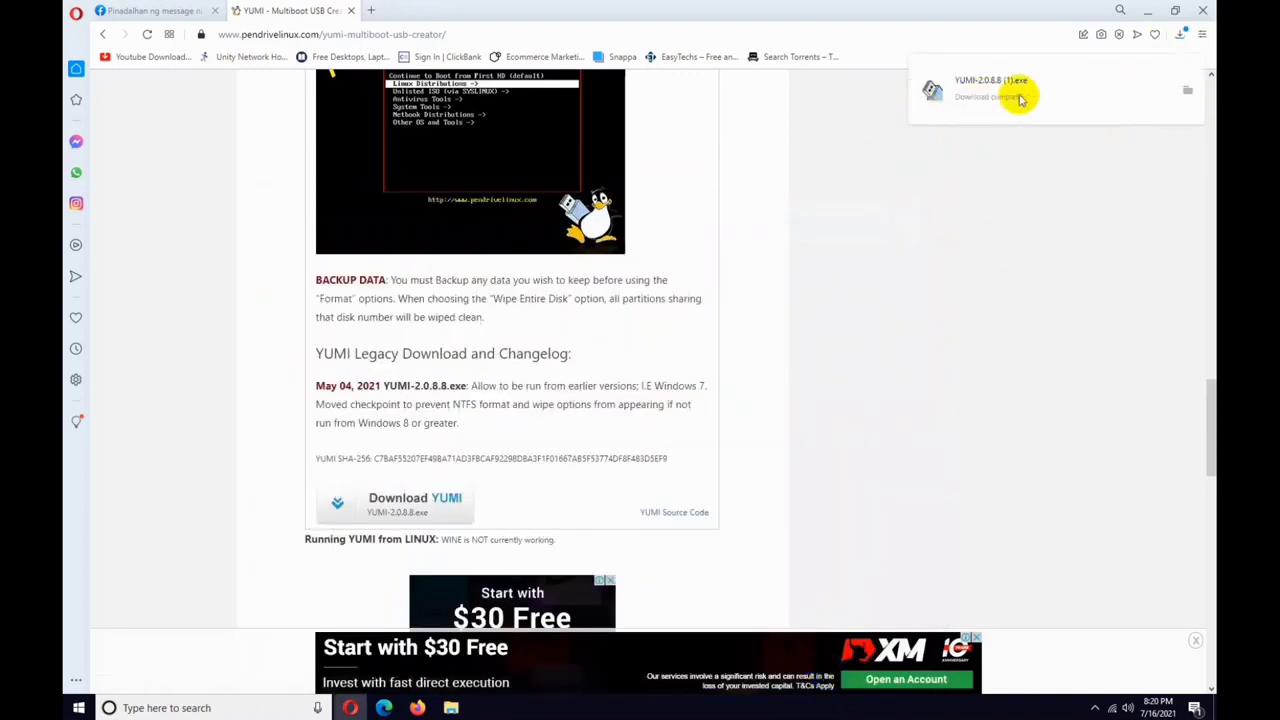
# Launch the downloaded YUMI-2.0.8.8 (1).exe and accept its license agreement.
pyautogui.click(1009, 84)
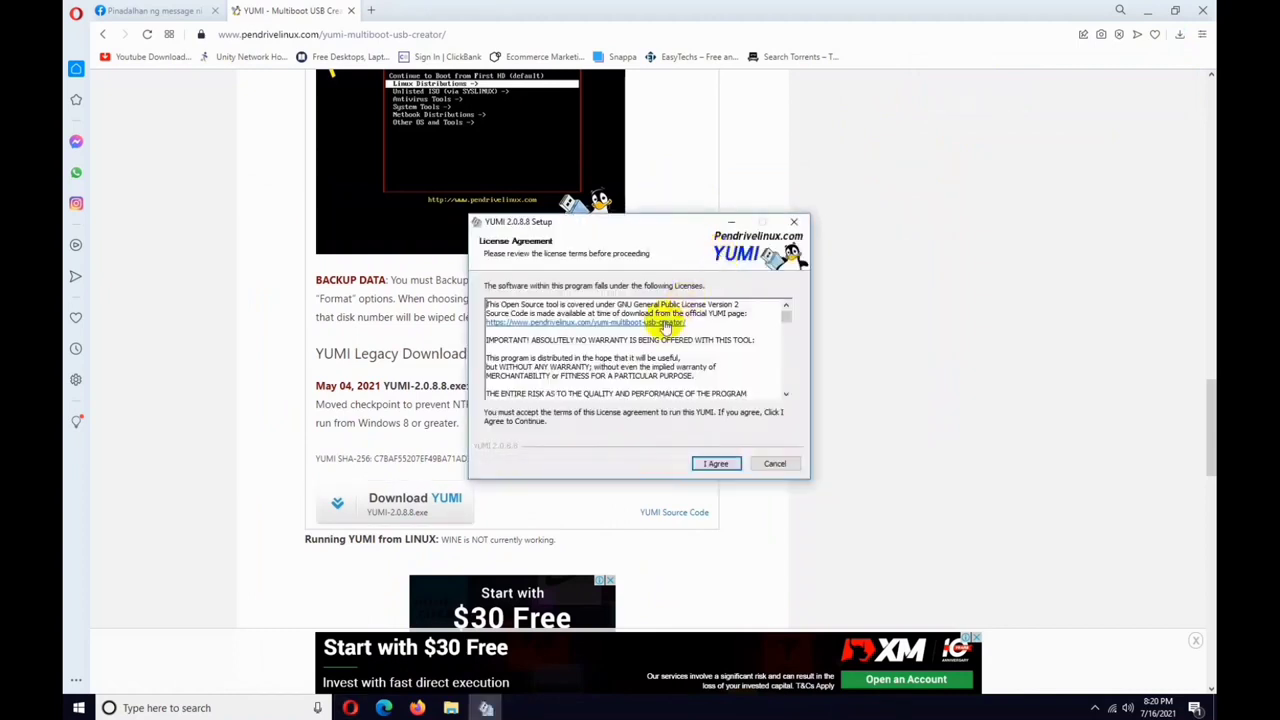
pyautogui.click(713, 464)
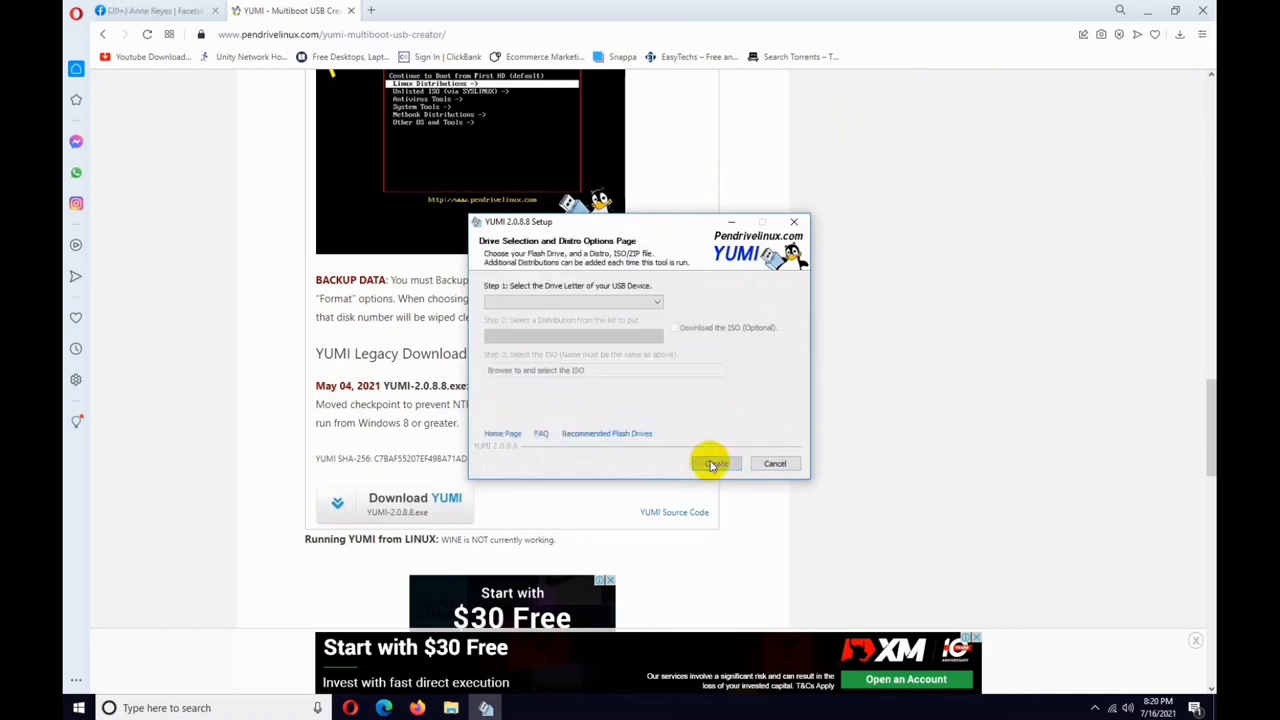
# Choose E:\ (Disk 1) MULTIBOOT as the USB device and enable NTFS formatting for it.
pyautogui.click(657, 302)
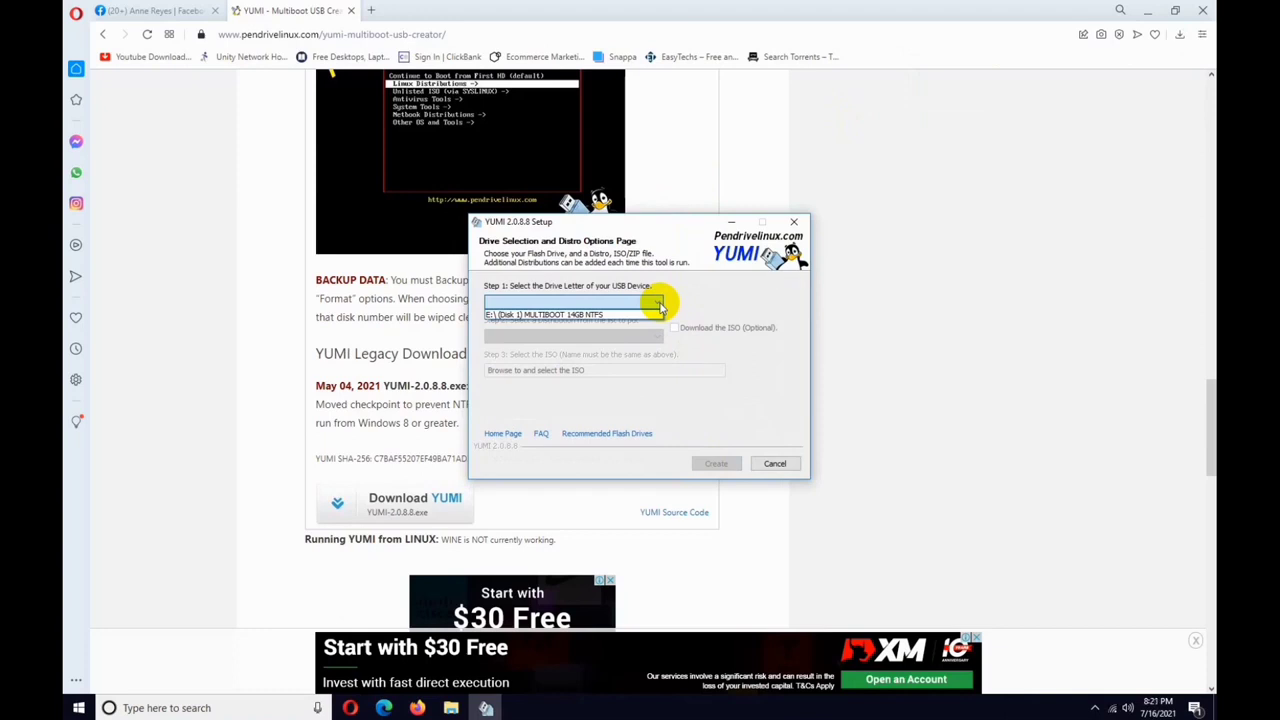
pyautogui.click(622, 316)
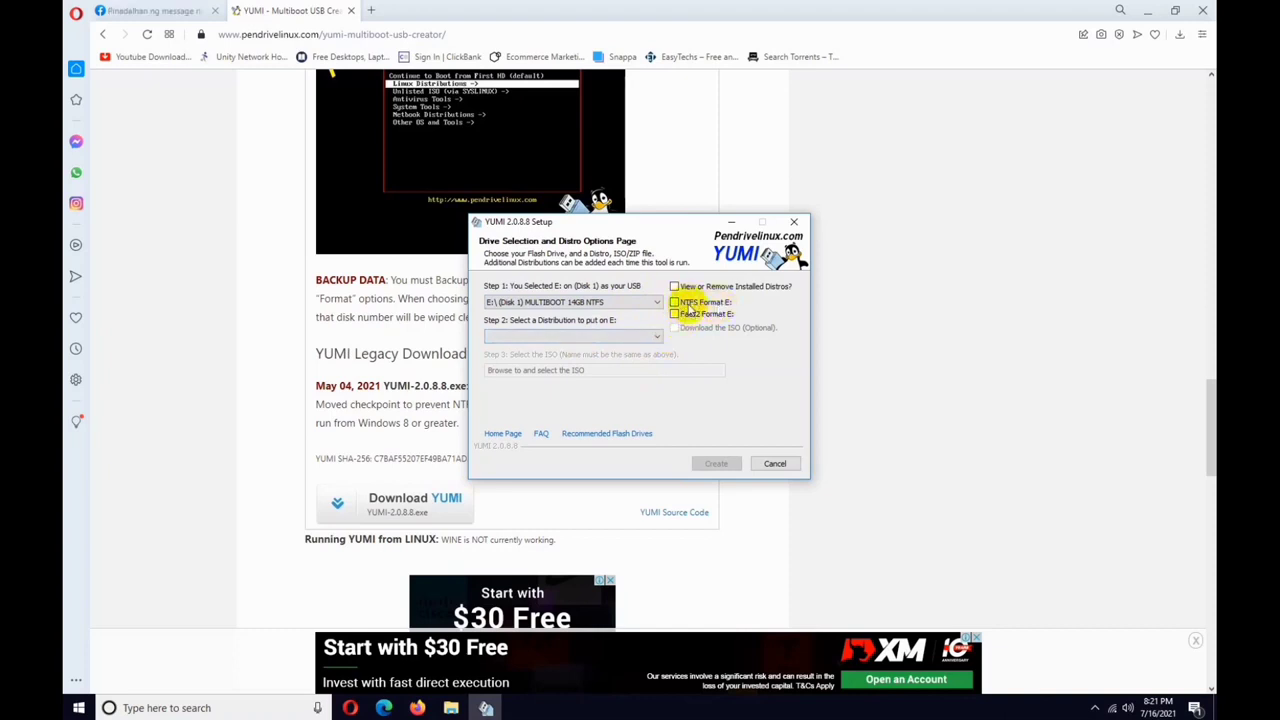
pyautogui.click(675, 302)
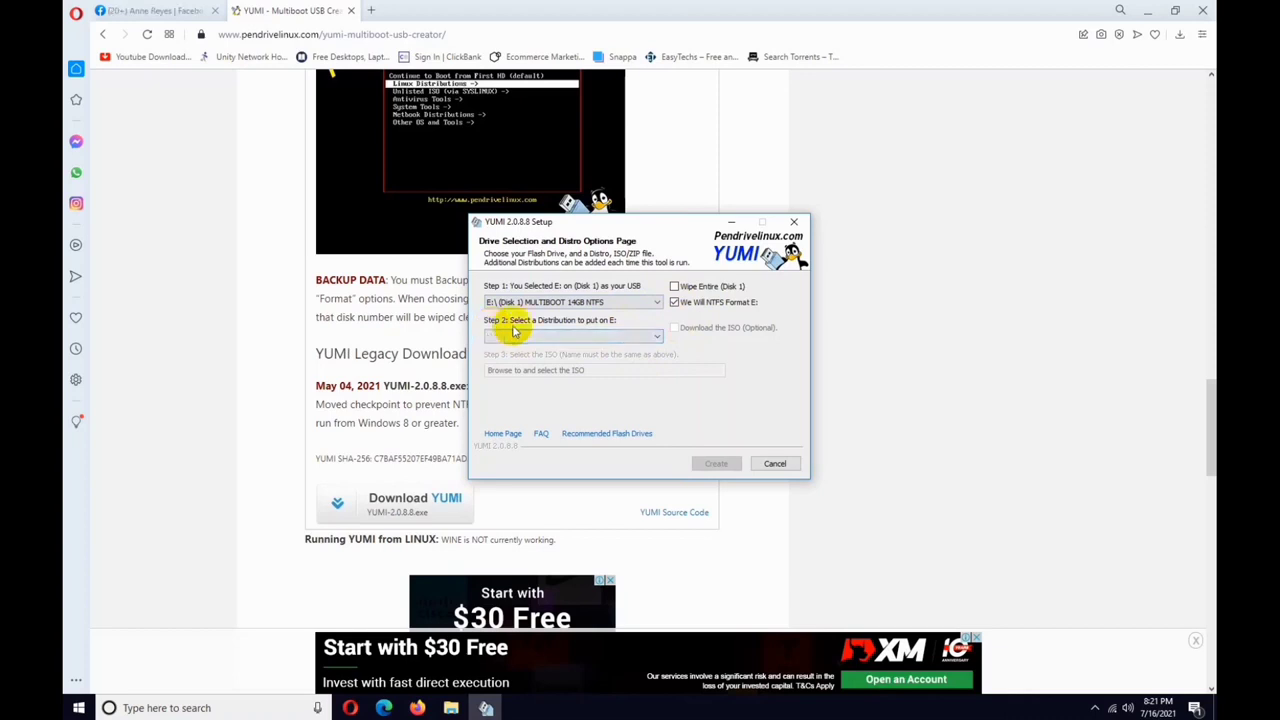
# Set the distribution to Multiple Windows Vista/7/8/10 Installers -bootmgr and enable showing all ISOs.
pyautogui.click(600, 337)
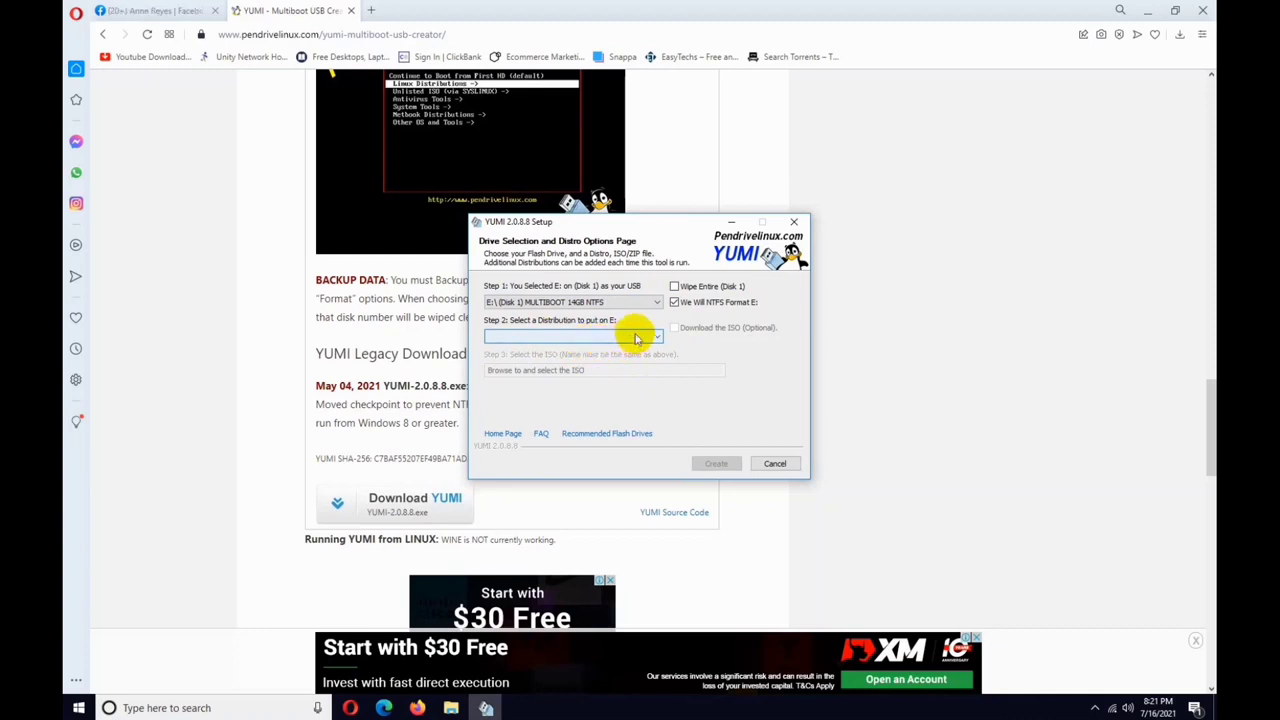
pyautogui.click(636, 338)
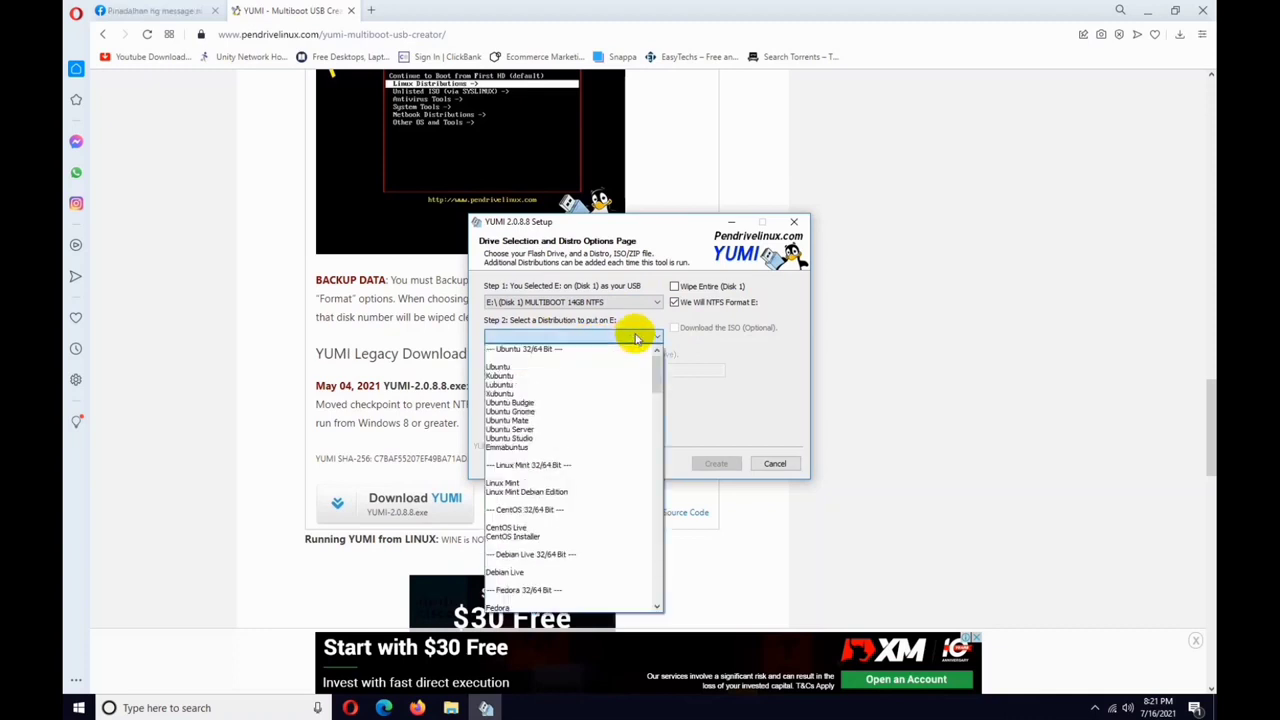
pyautogui.click(664, 223)
pyautogui.moveTo(663, 226); pyautogui.dragTo(663, 101)
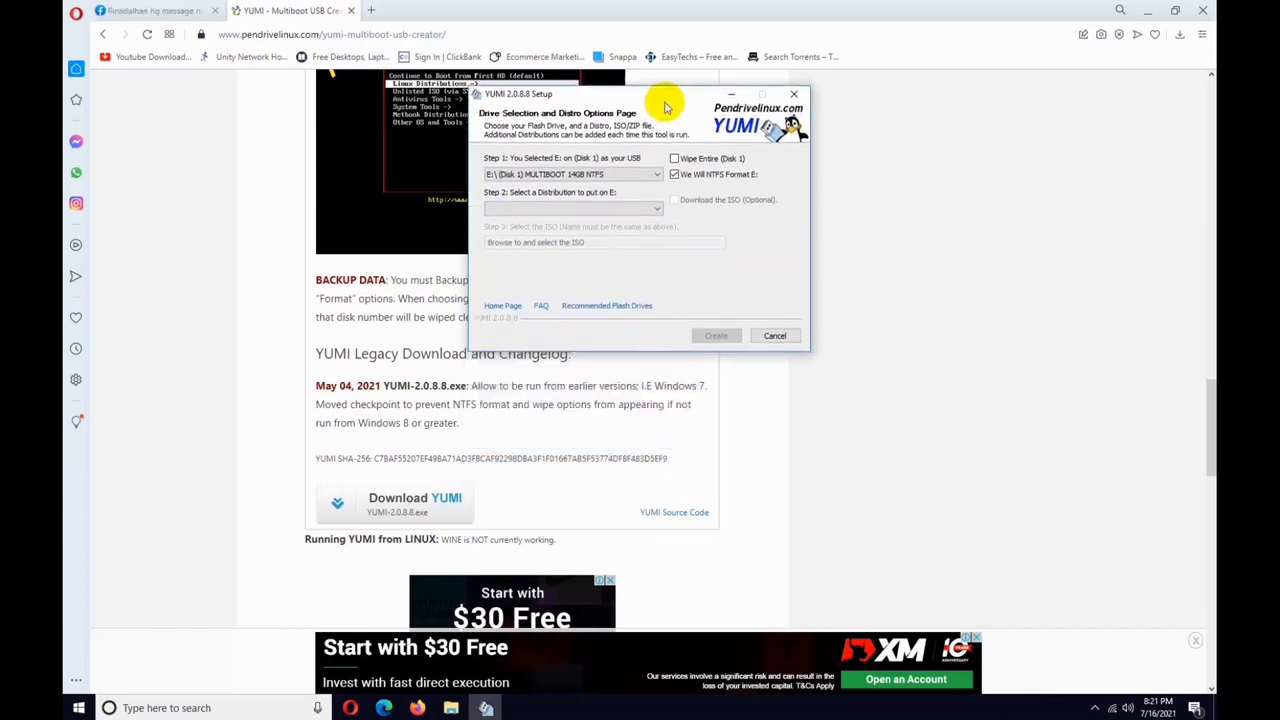
pyautogui.click(655, 204)
pyautogui.scroll(-5, 615, 388)
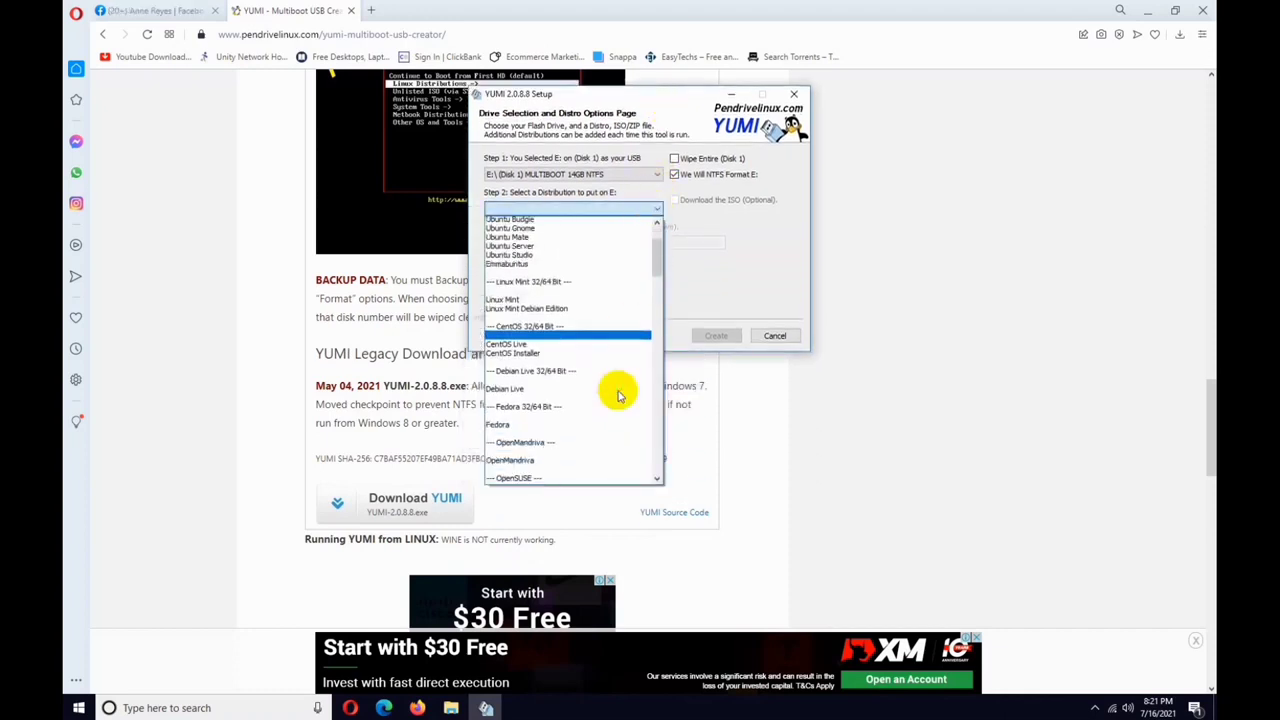
pyautogui.scroll(-8, 617, 393)
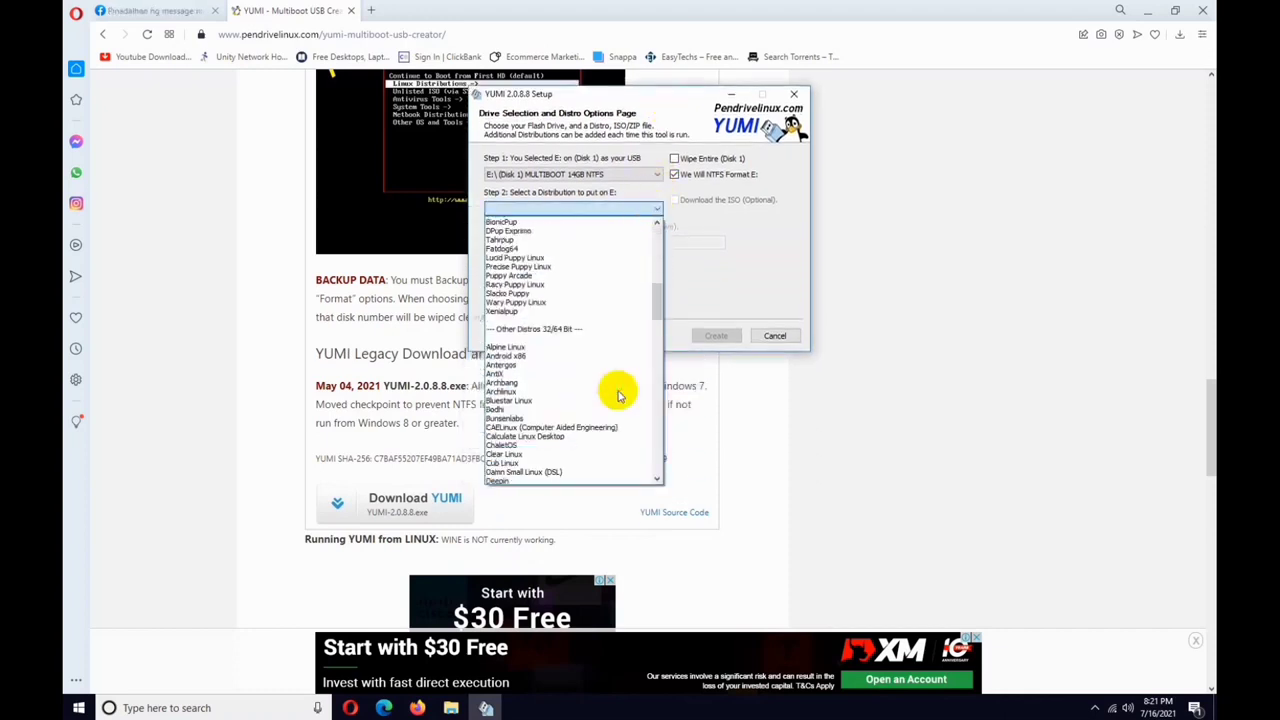
pyautogui.scroll(-10, 617, 393)
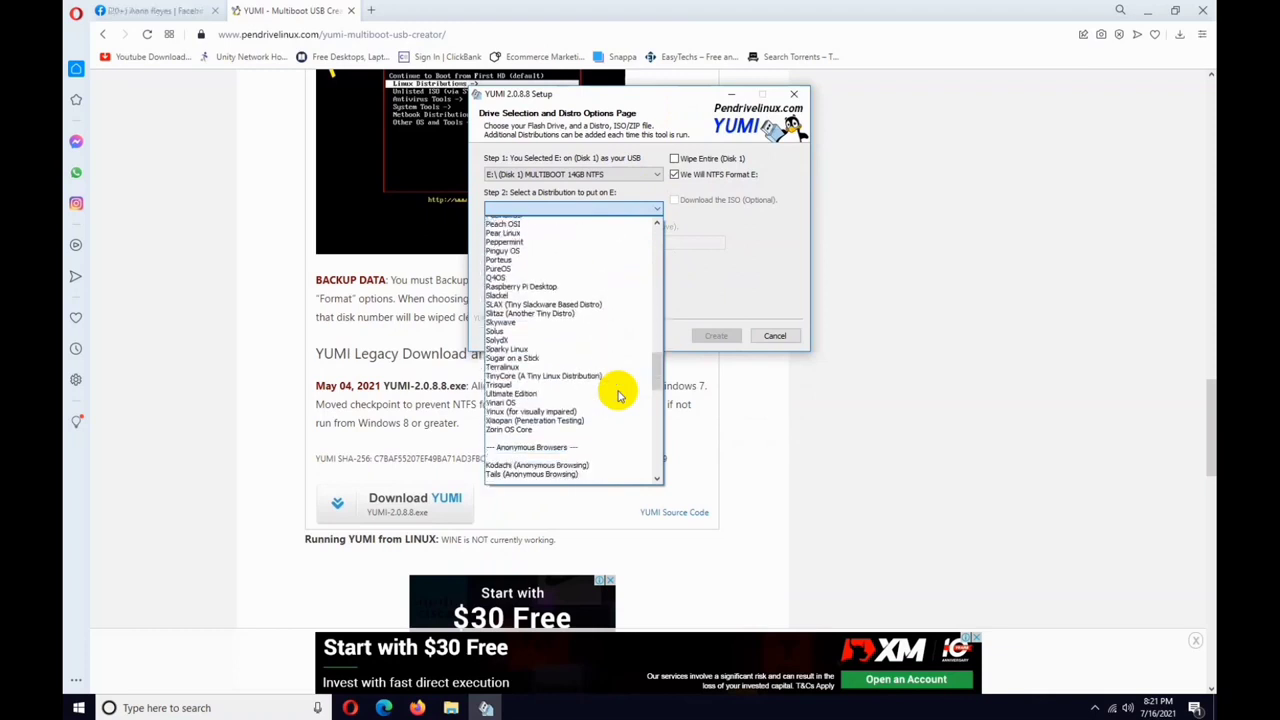
pyautogui.scroll(-10, 617, 394)
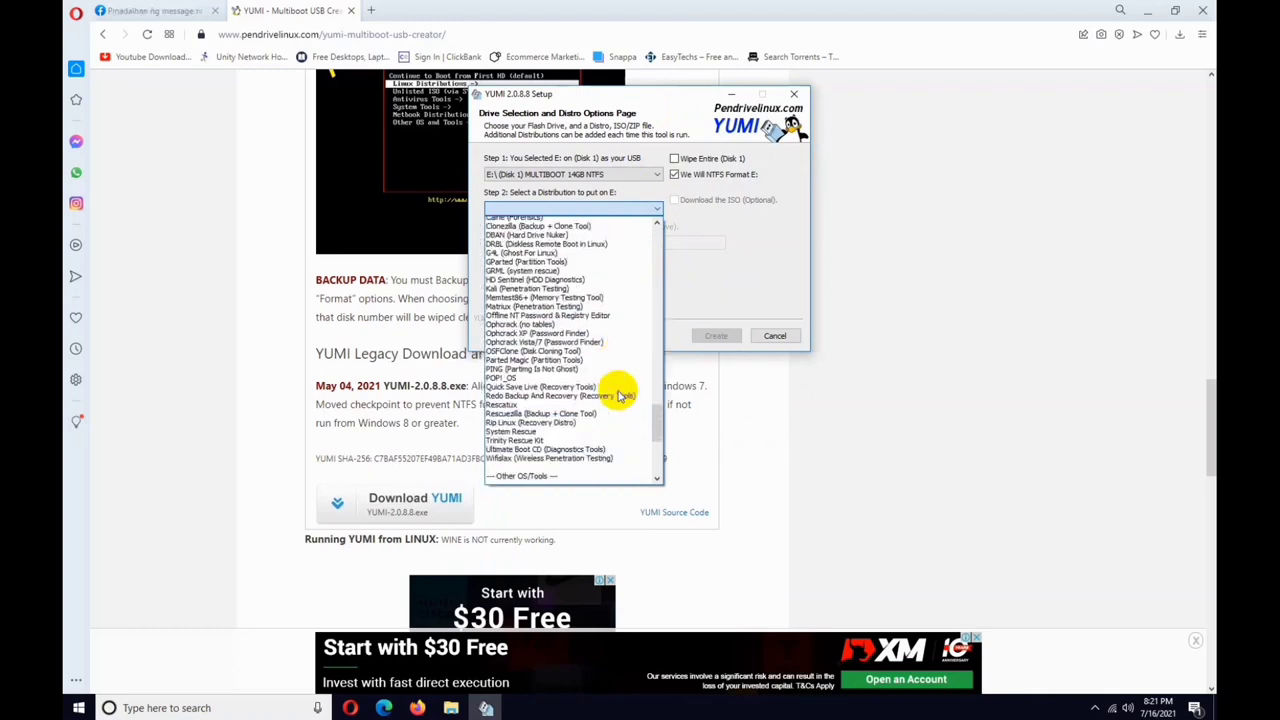
pyautogui.scroll(-3, 617, 394)
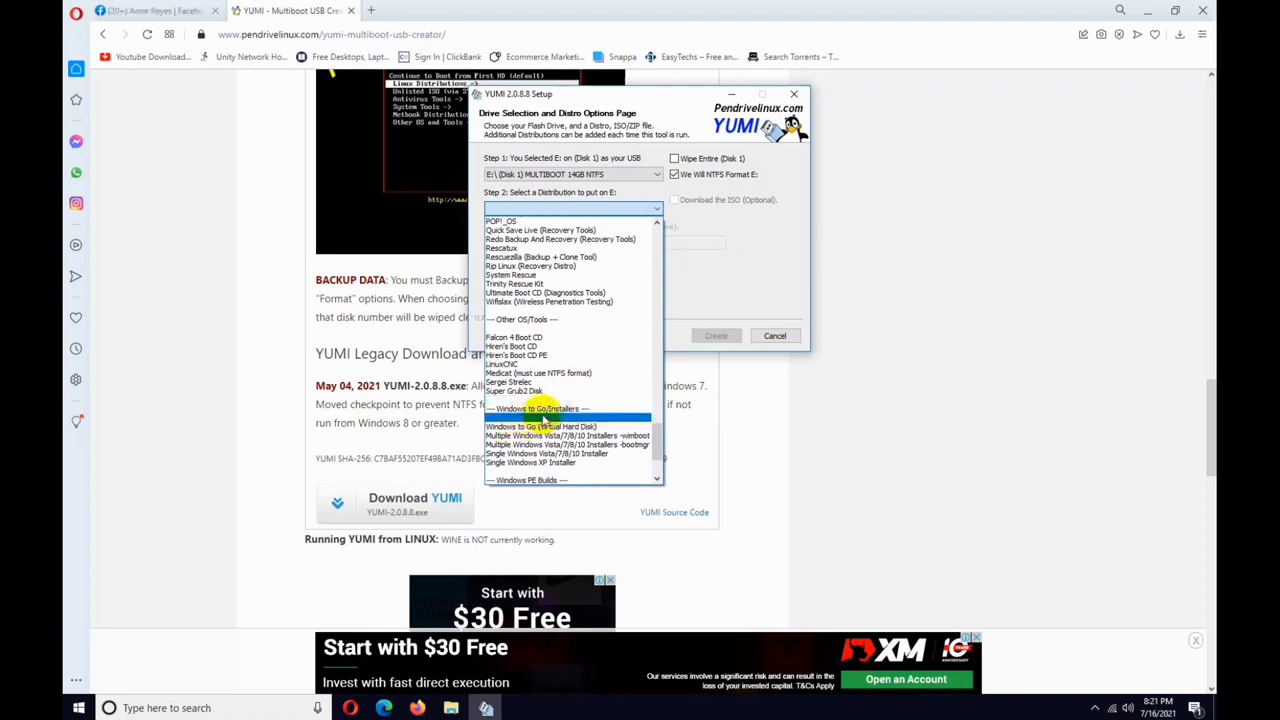
pyautogui.scroll(-1, 553, 419)
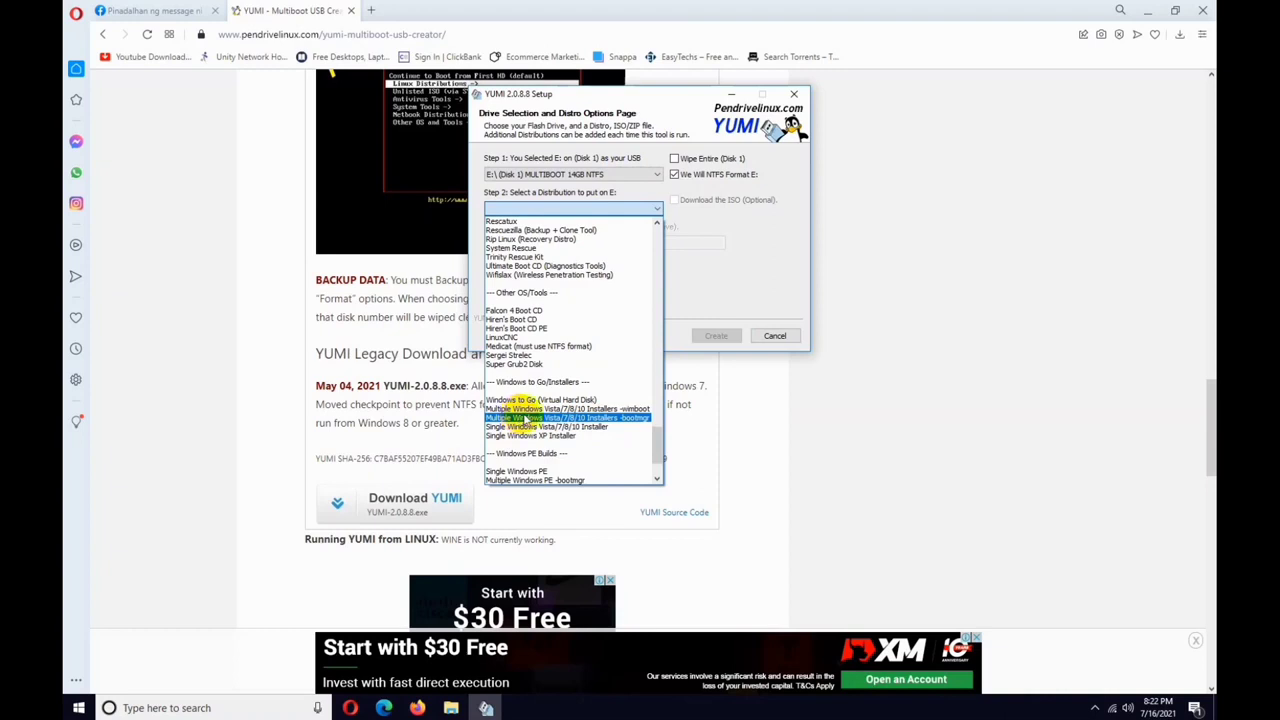
pyautogui.click(530, 418)
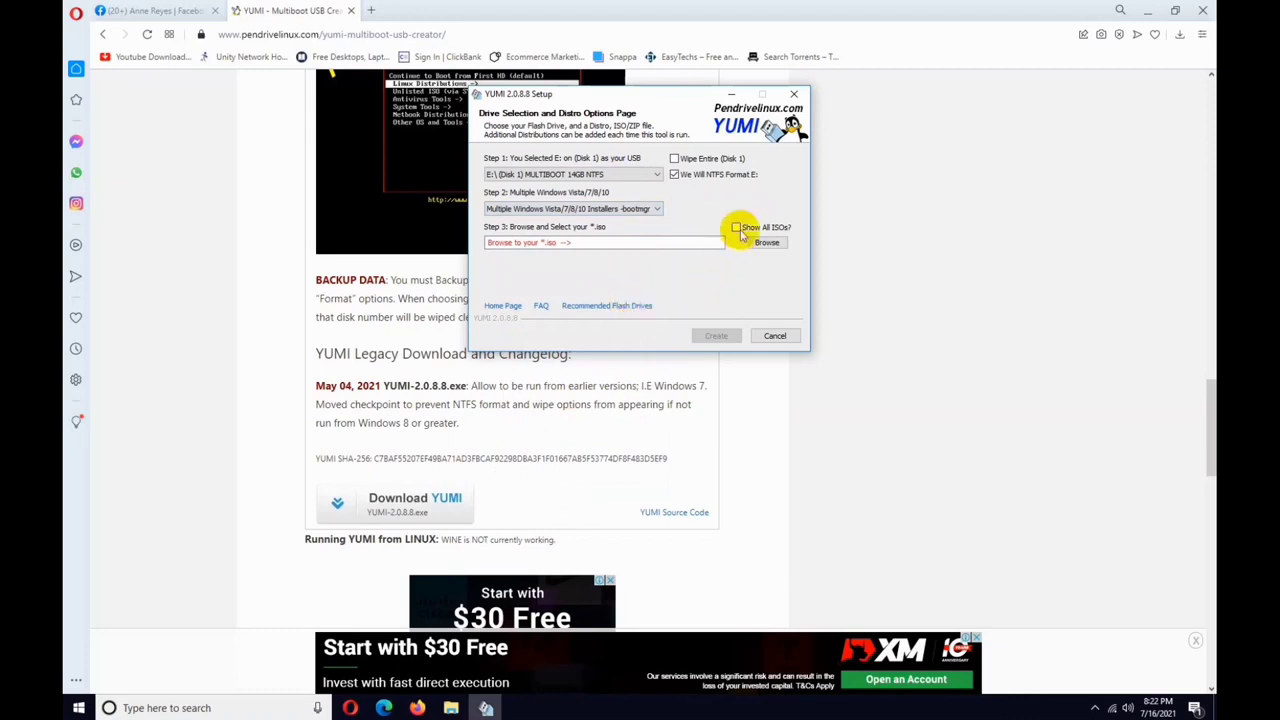
pyautogui.click(737, 229)
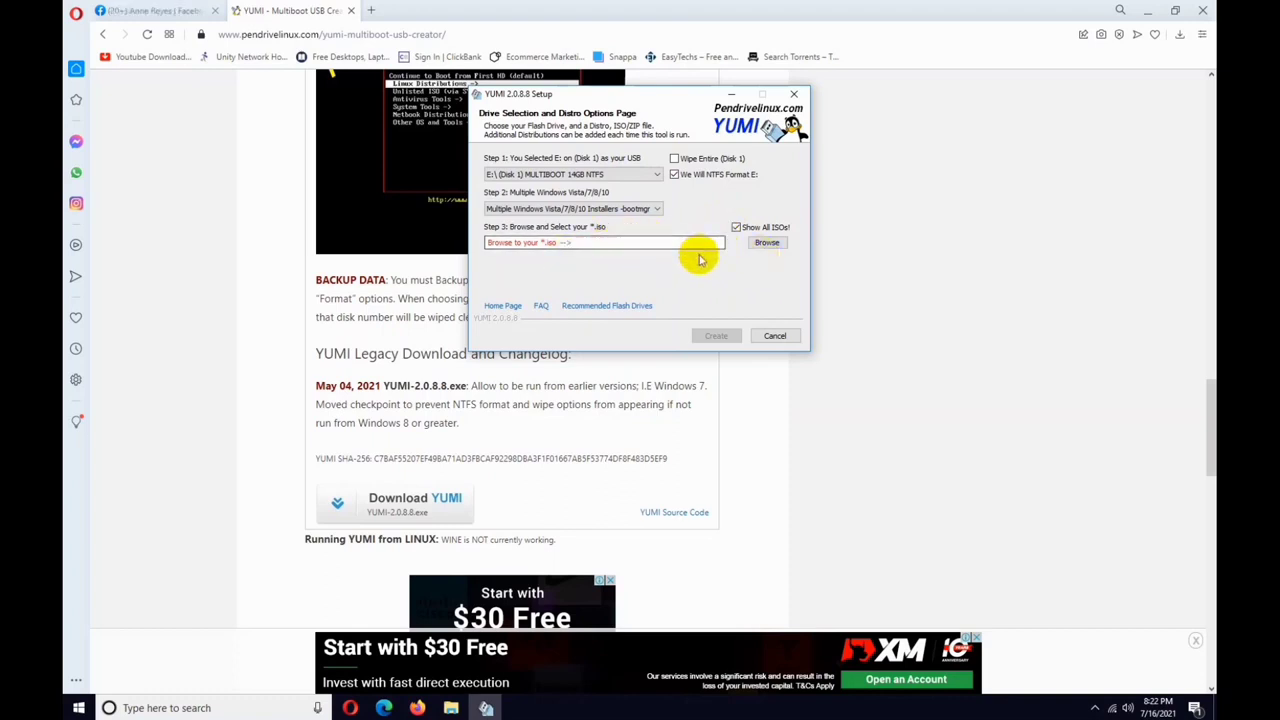
# Select the WINDOWS 7 ALL IN ONE ISO from the Windows ISO 7,10,8 folder in Utilities on drive D:.
pyautogui.click(768, 245)
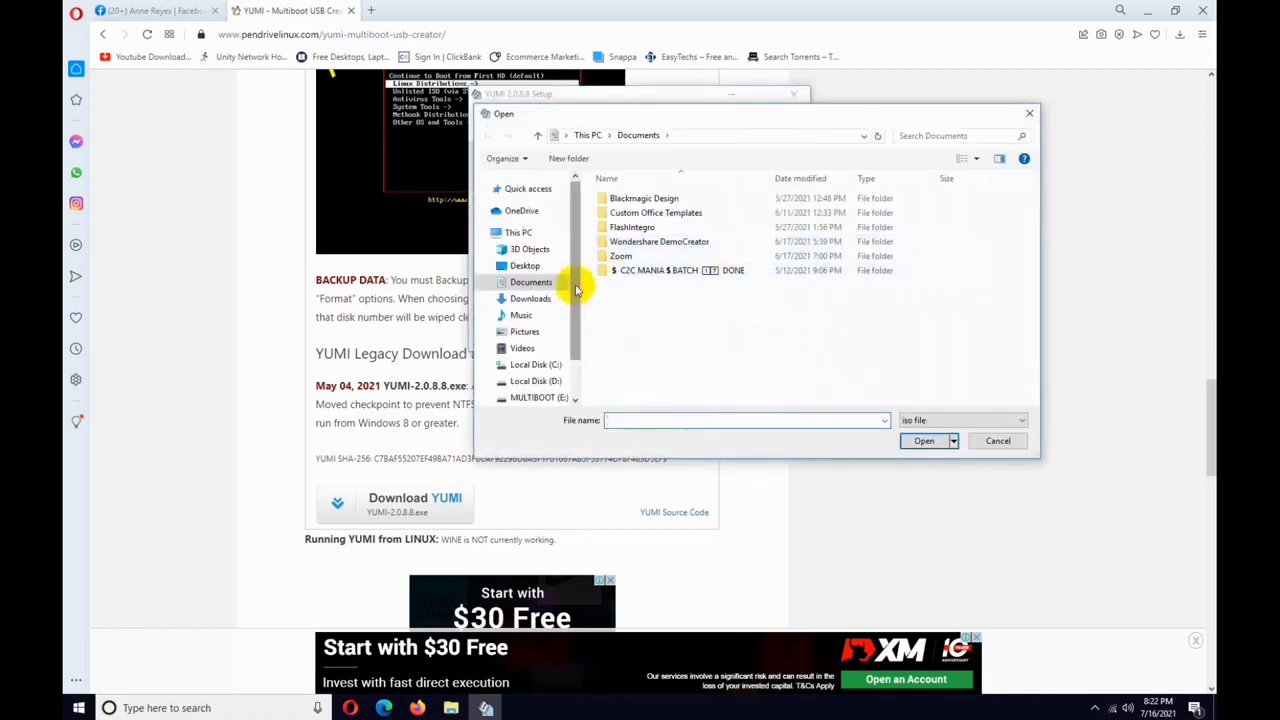
pyautogui.scroll(-1, 576, 289)
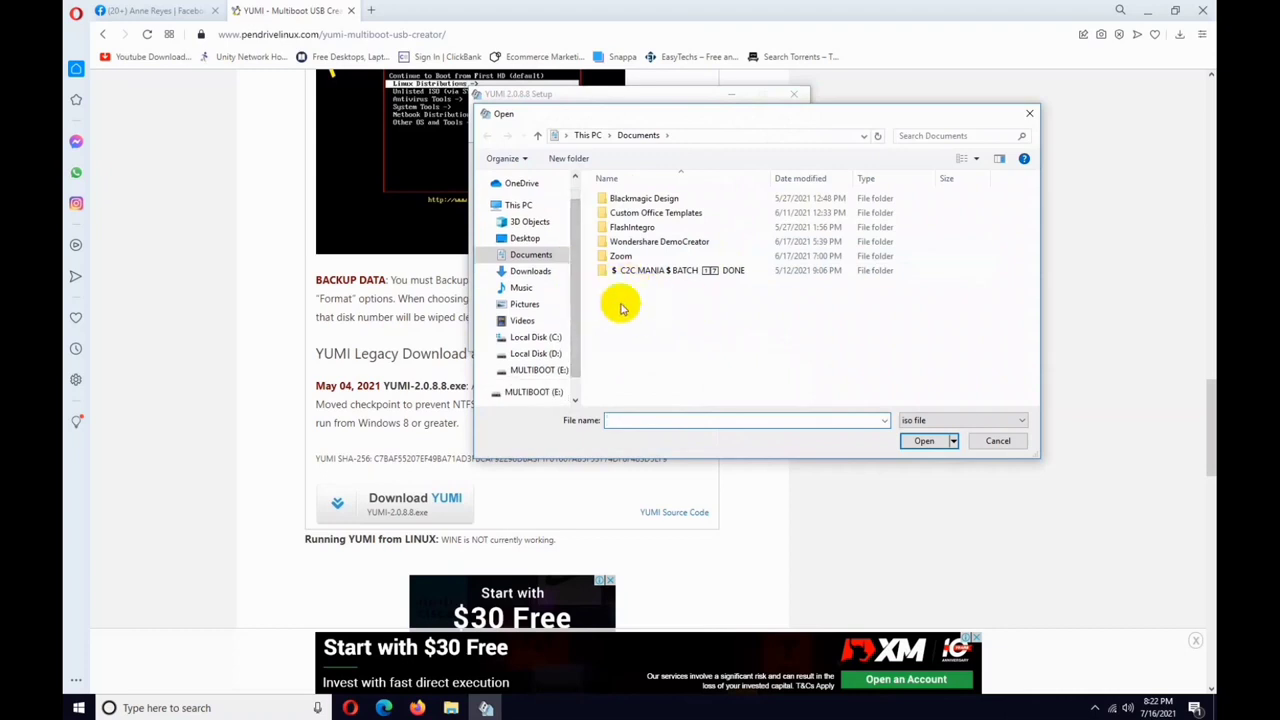
pyautogui.click(535, 354)
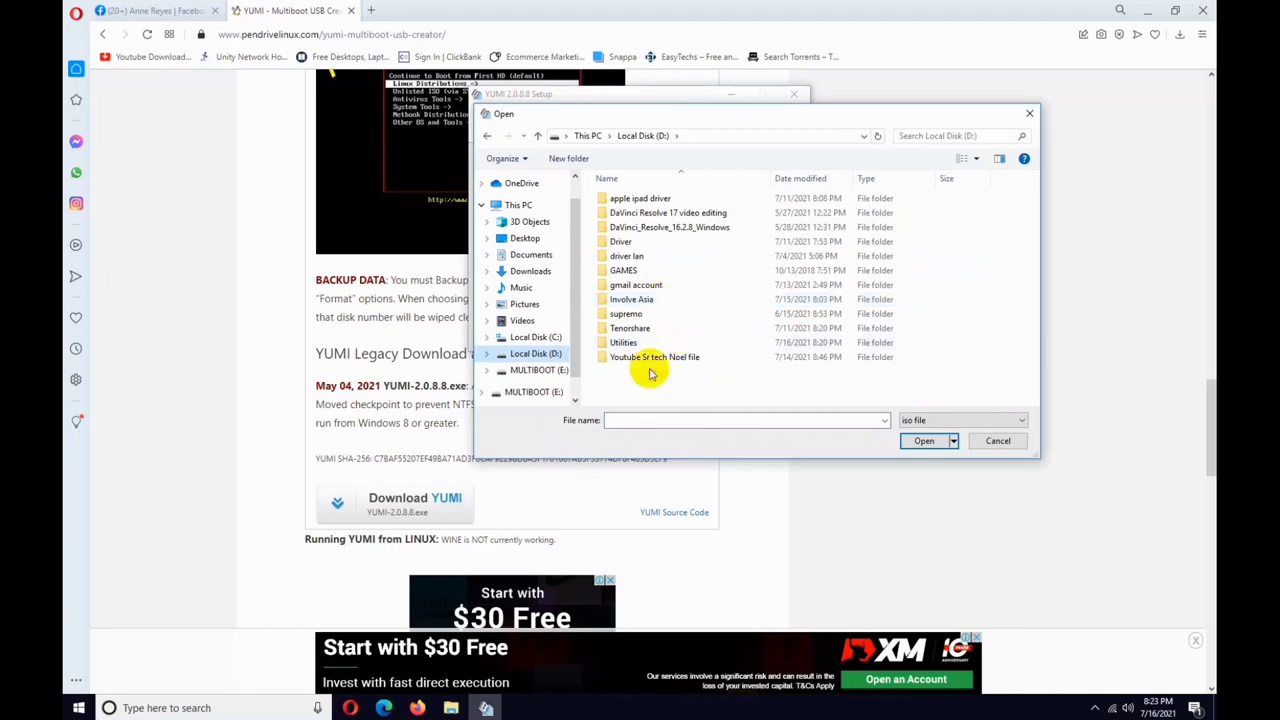
pyautogui.doubleClick(624, 342)
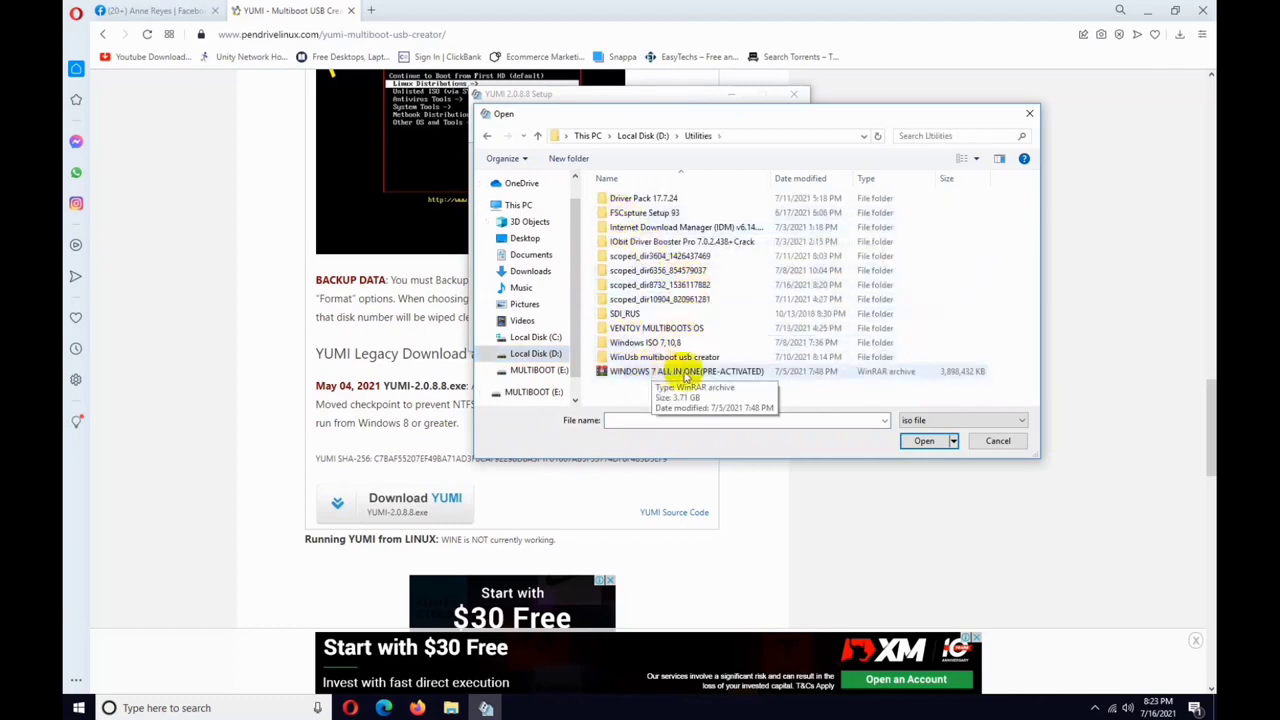
pyautogui.doubleClick(645, 342)
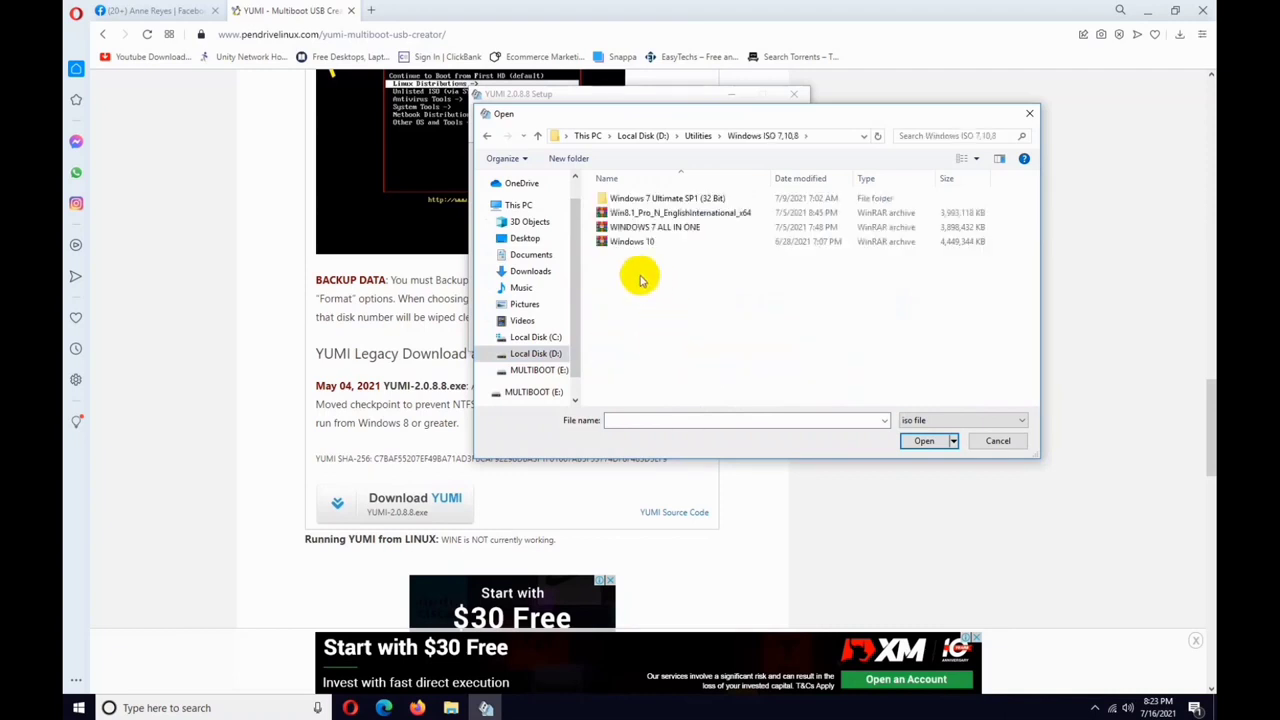
pyautogui.click(670, 228)
pyautogui.click(924, 443)
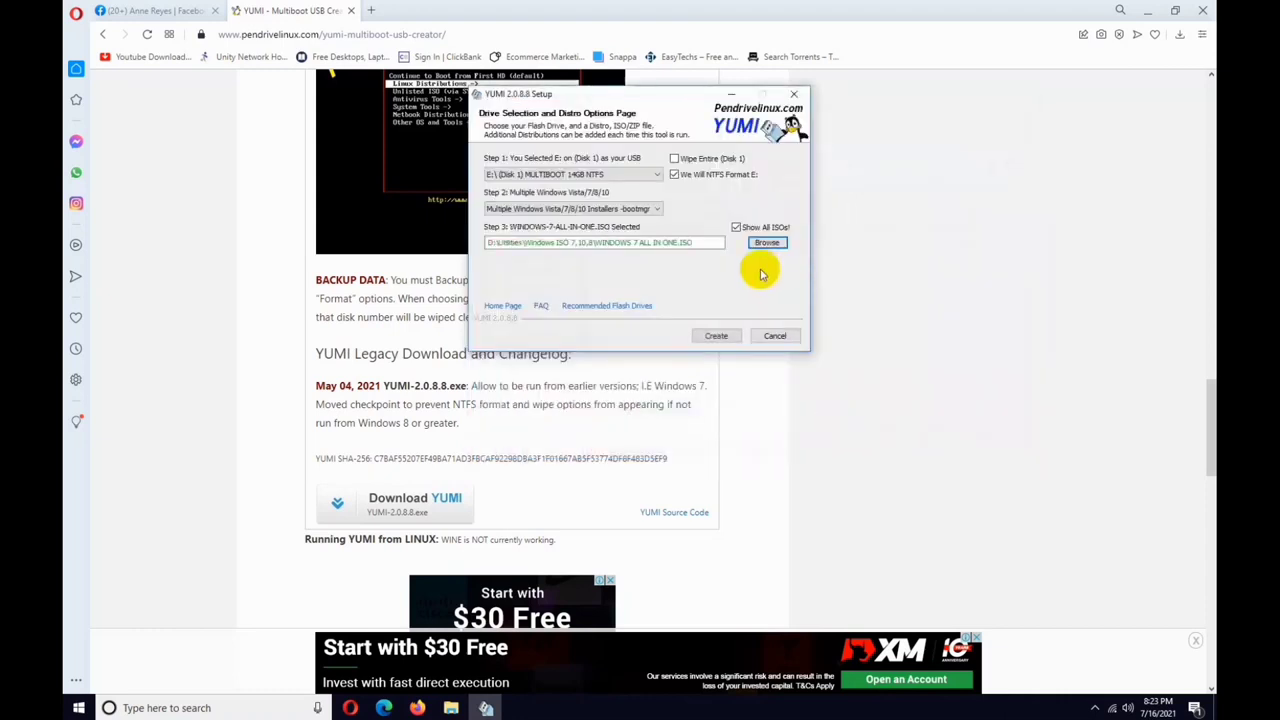
# Create the Windows 7 installer on the USB drive, approving the NTFS format and data deletion on E:.
pyautogui.click(721, 335)
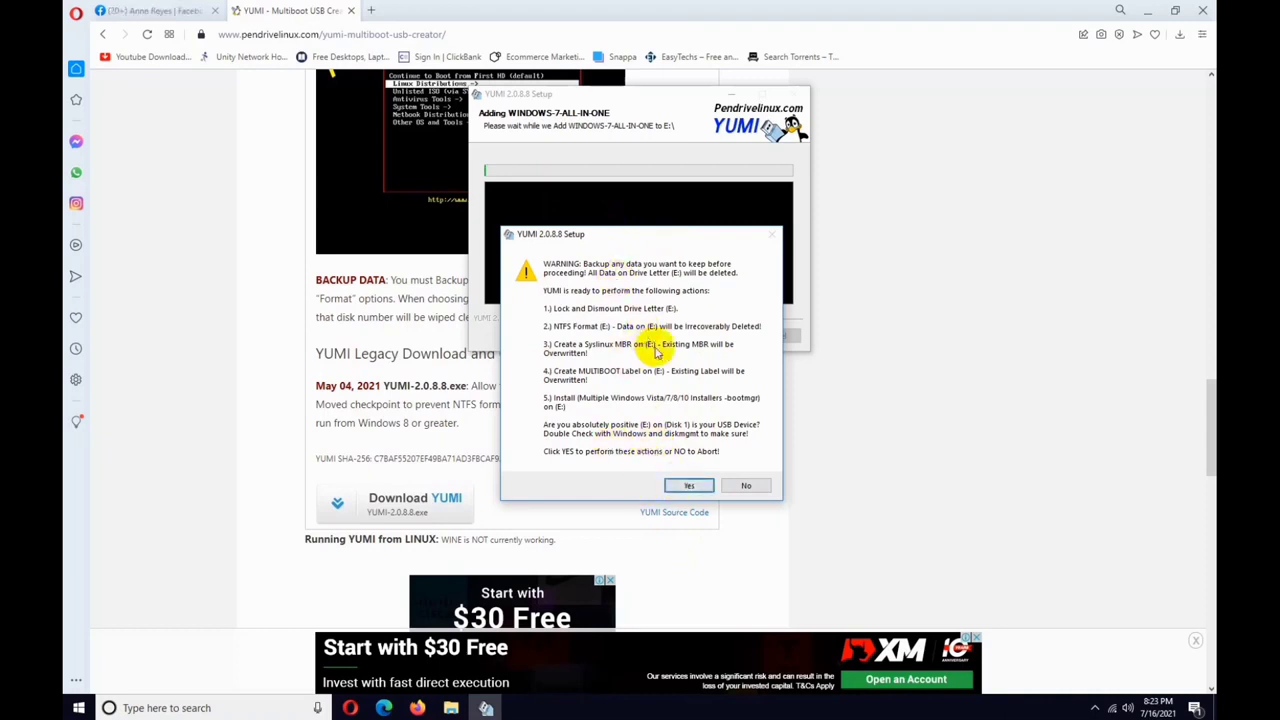
pyautogui.click(687, 484)
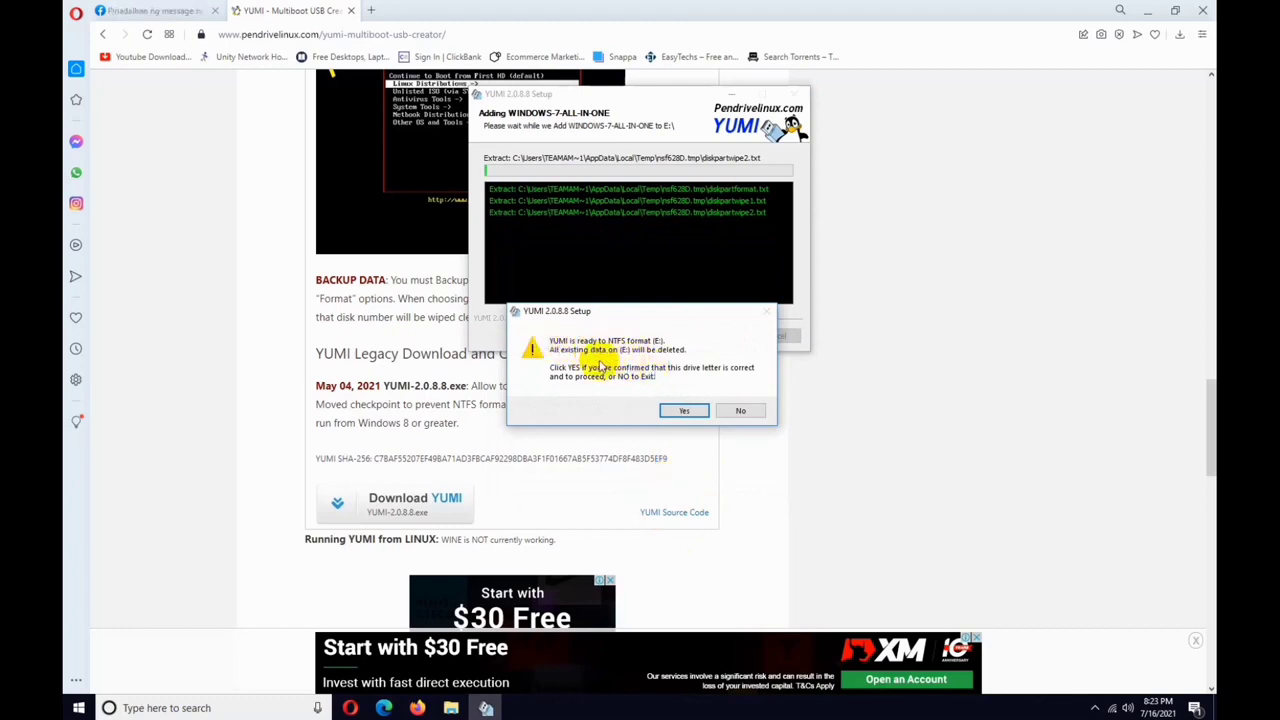
pyautogui.click(684, 411)
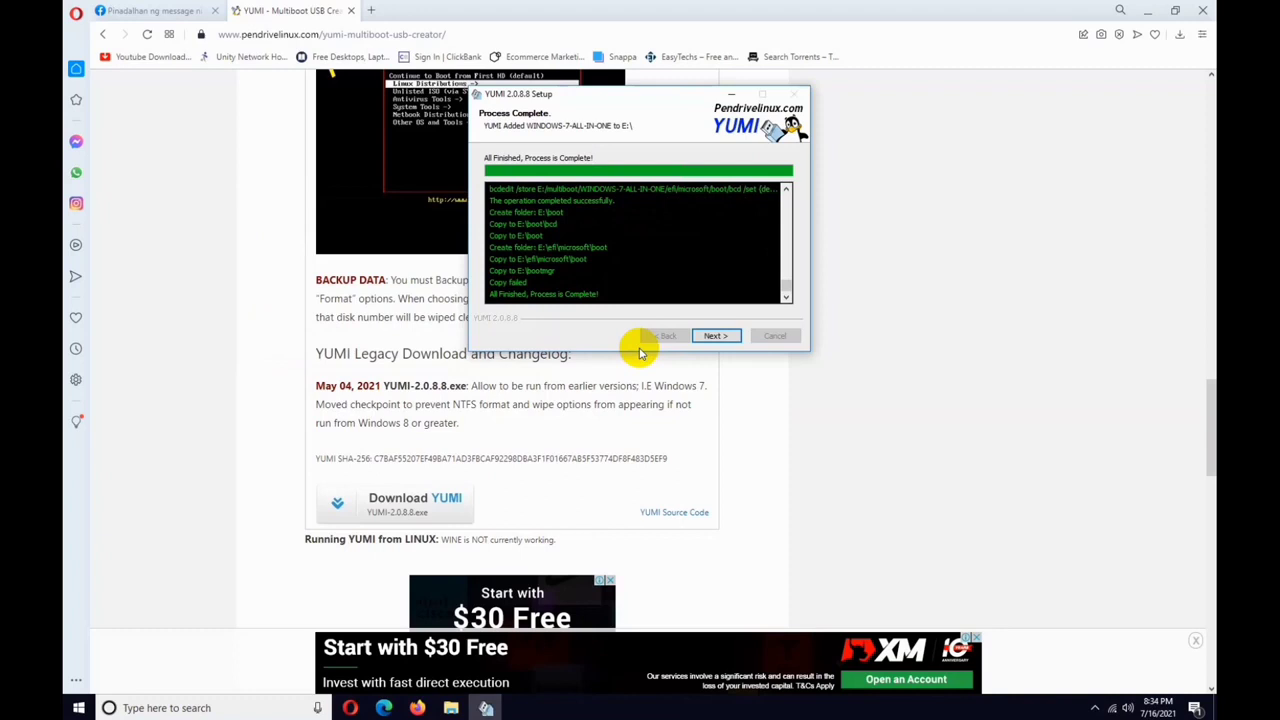
pyautogui.click(598, 215)
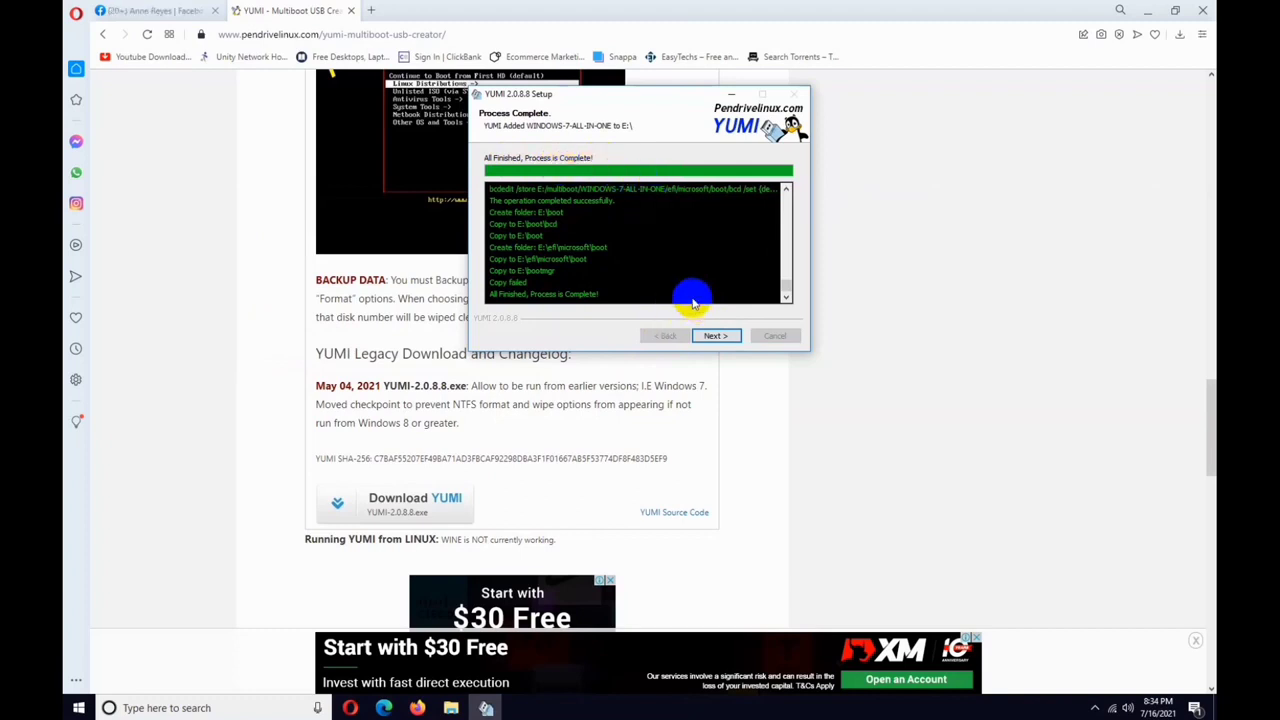
# Continue with adding a second ISO to E:, using Multiple Windows Vista/7/8/10 Installers -bootmgr as the distribution and showing all ISOs.
pyautogui.click(716, 336)
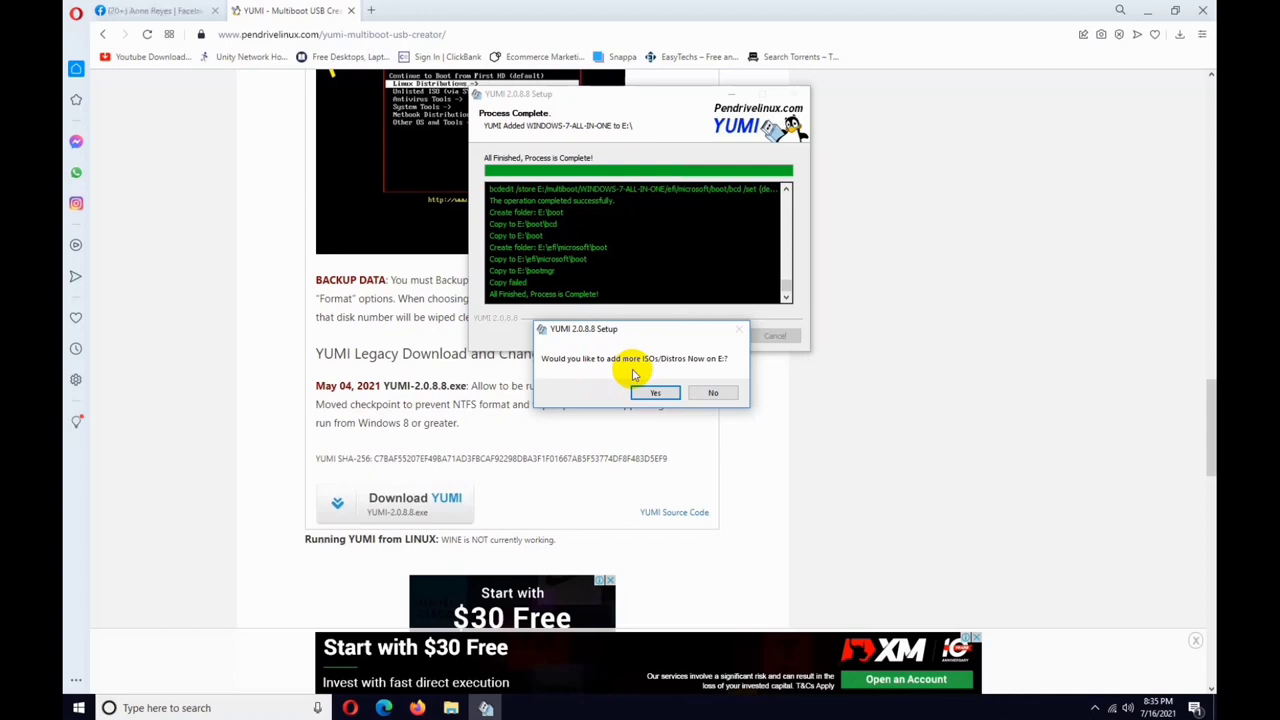
pyautogui.click(650, 394)
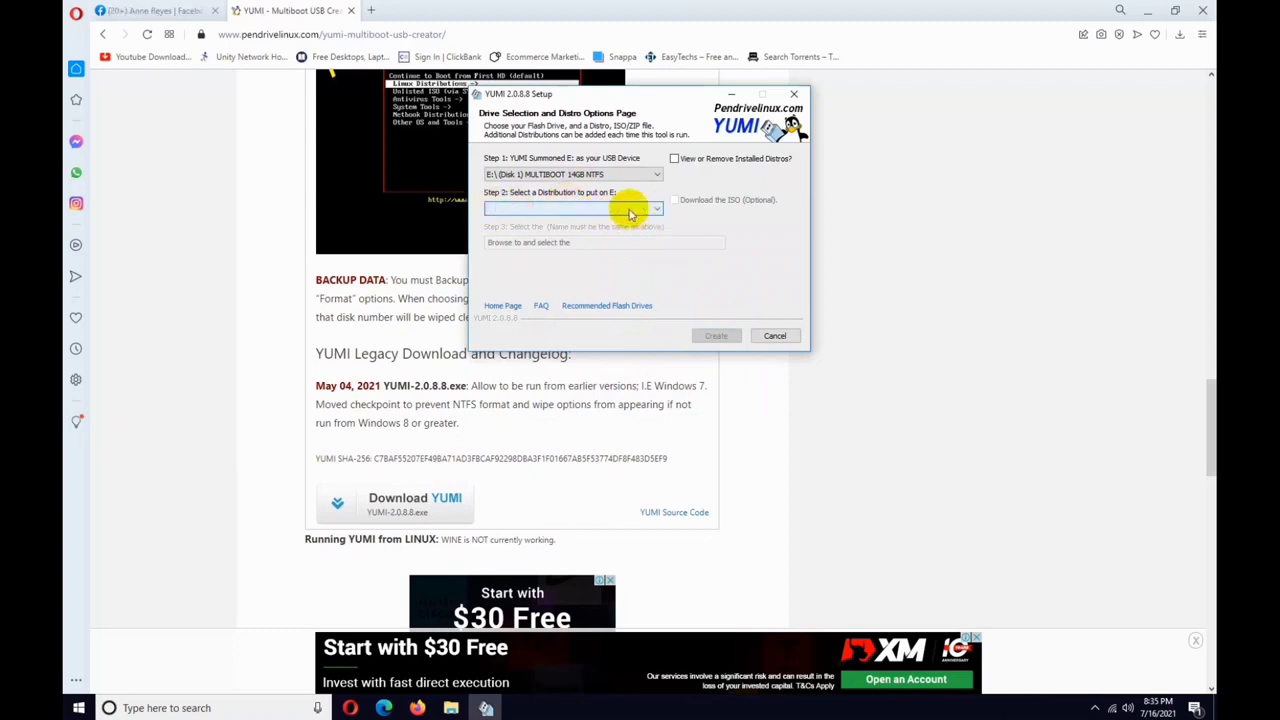
pyautogui.click(630, 209)
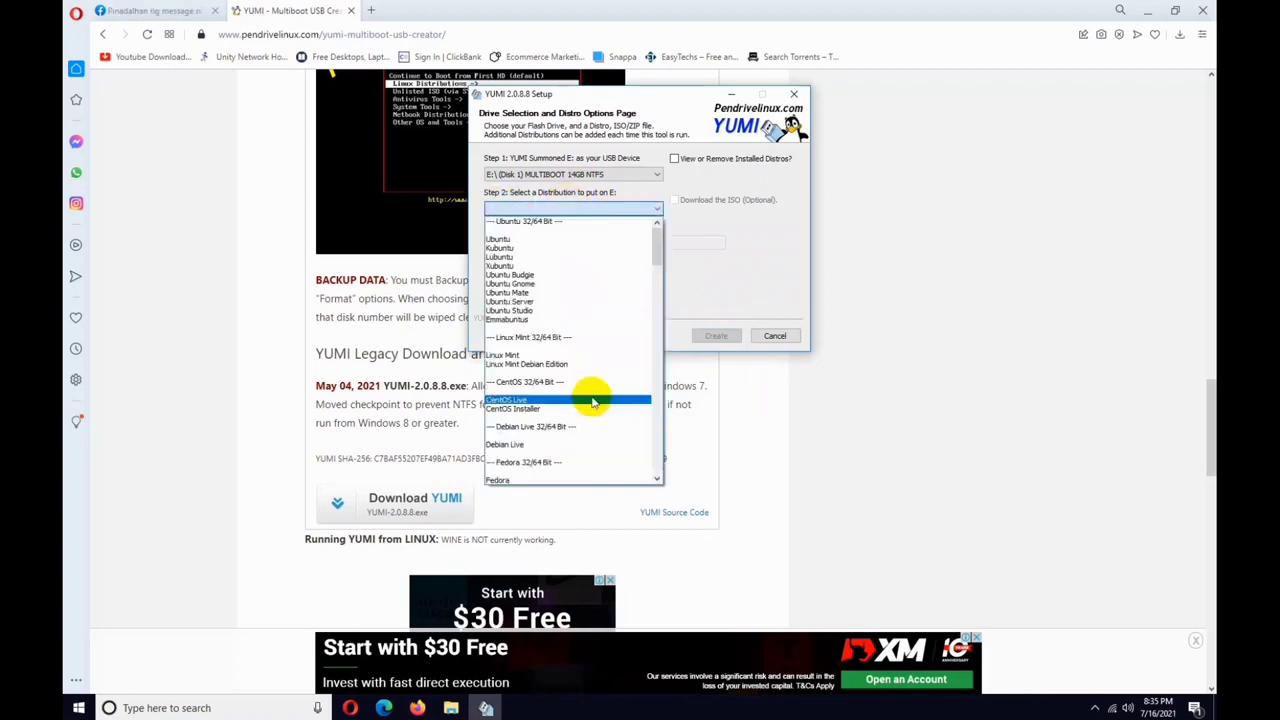
pyautogui.scroll(-12, 592, 402)
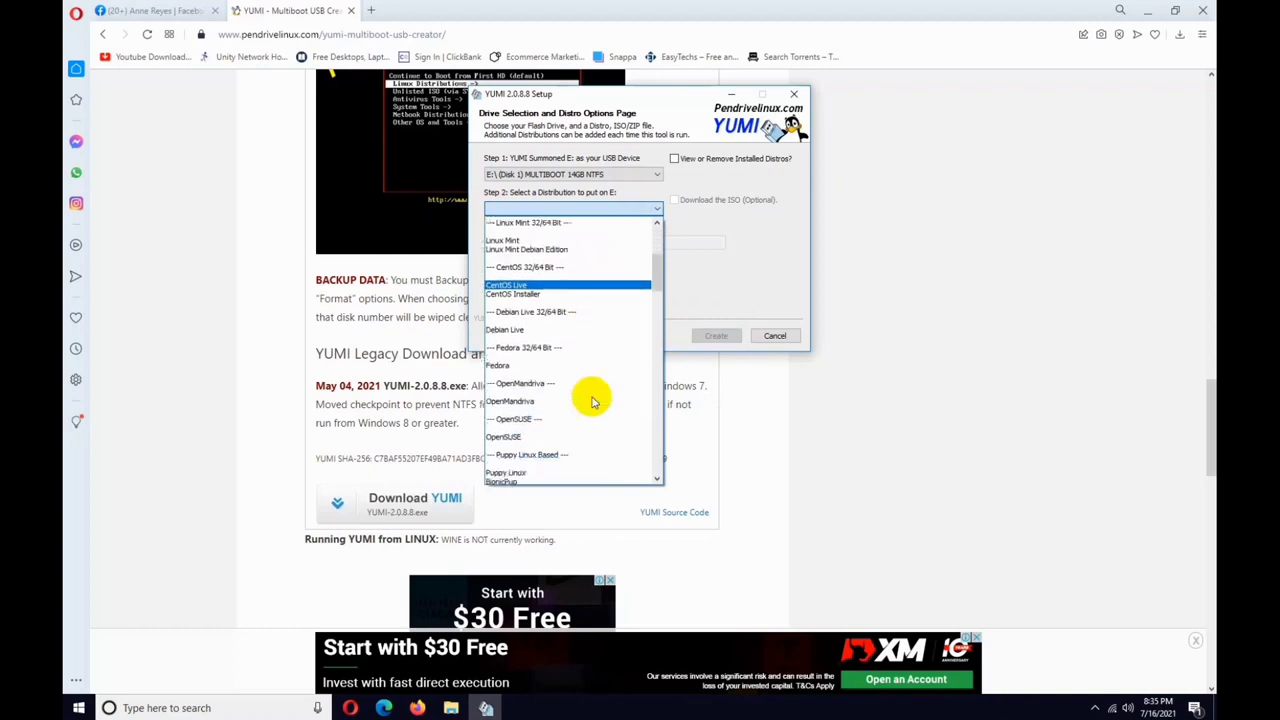
pyautogui.scroll(-15, 592, 402)
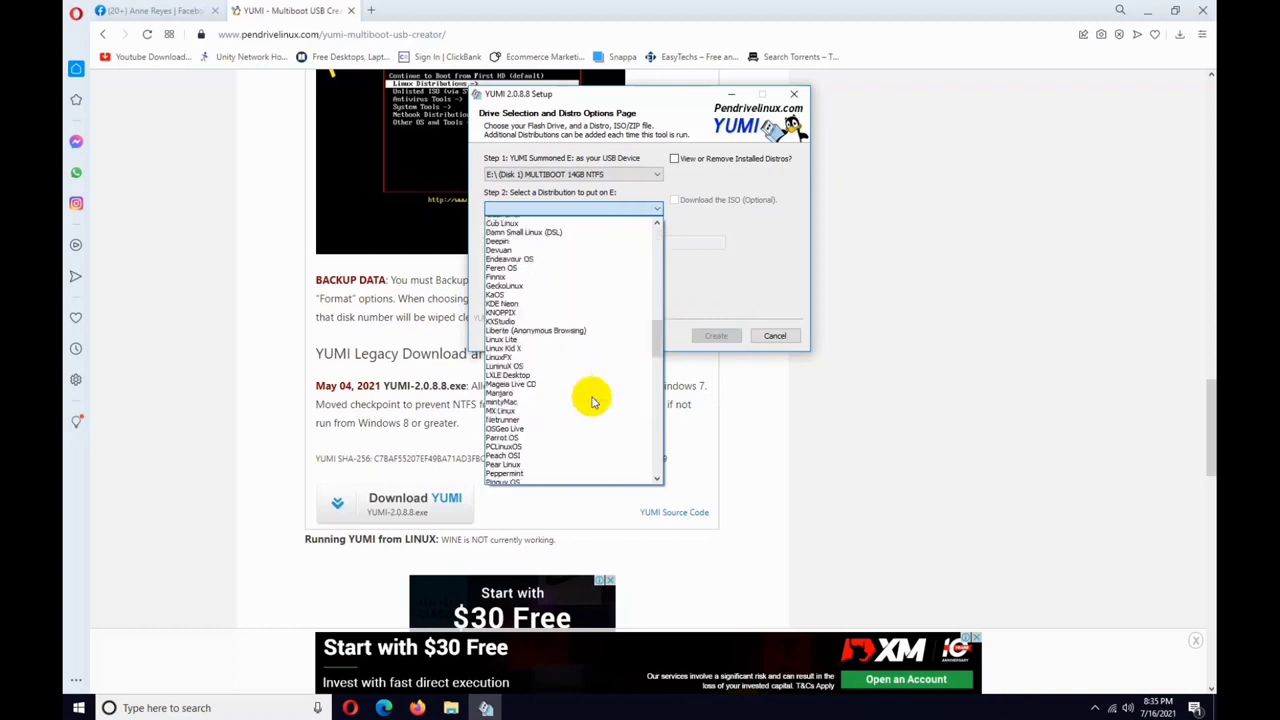
pyautogui.scroll(-15, 592, 400)
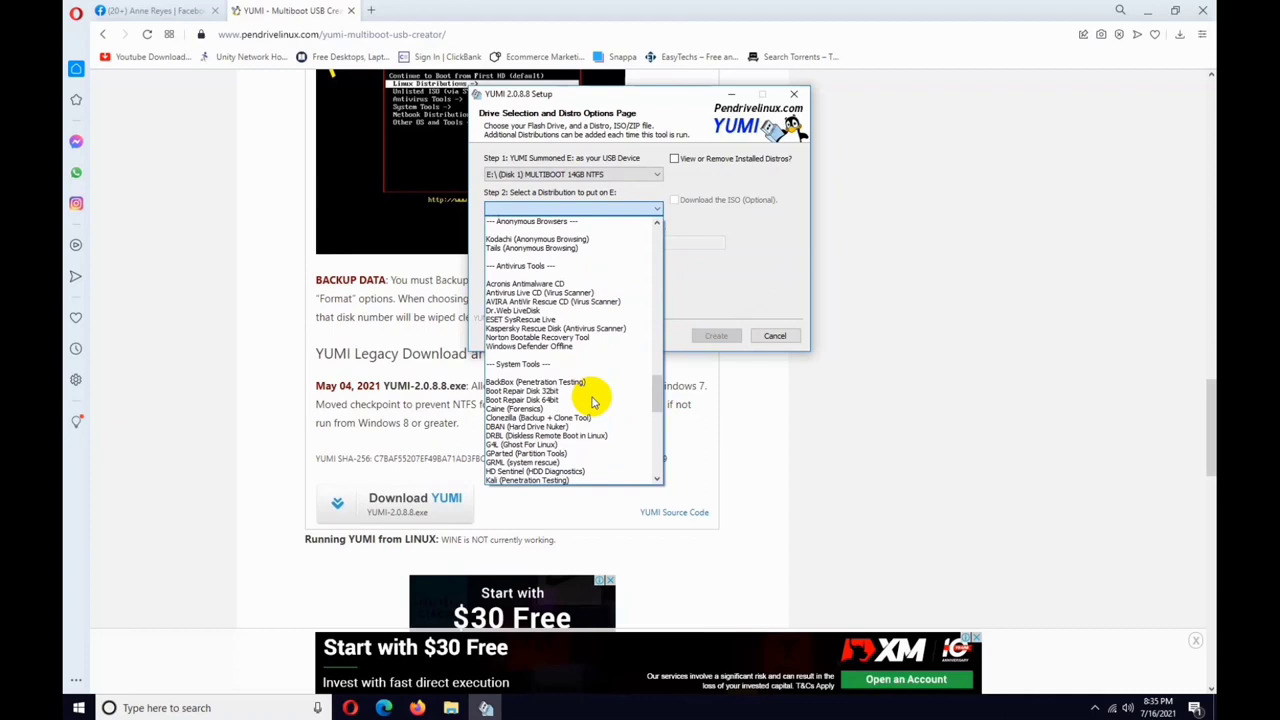
pyautogui.scroll(-2, 592, 400)
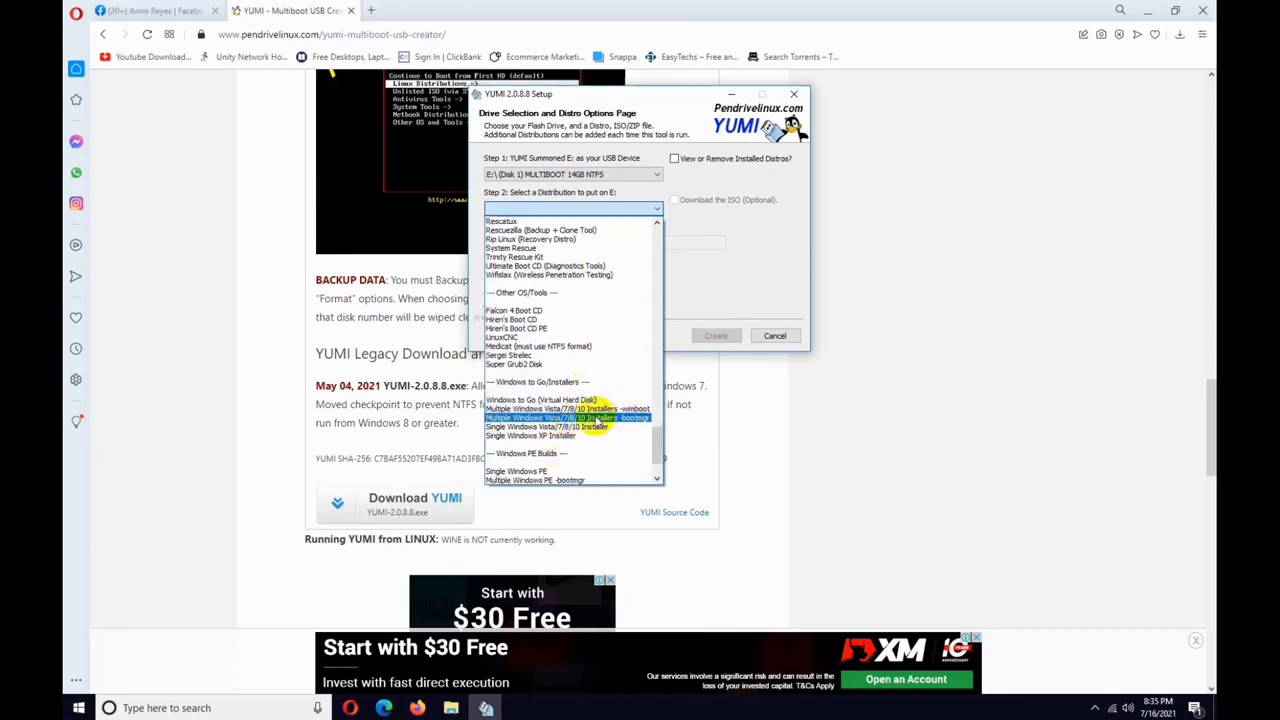
pyautogui.click(598, 418)
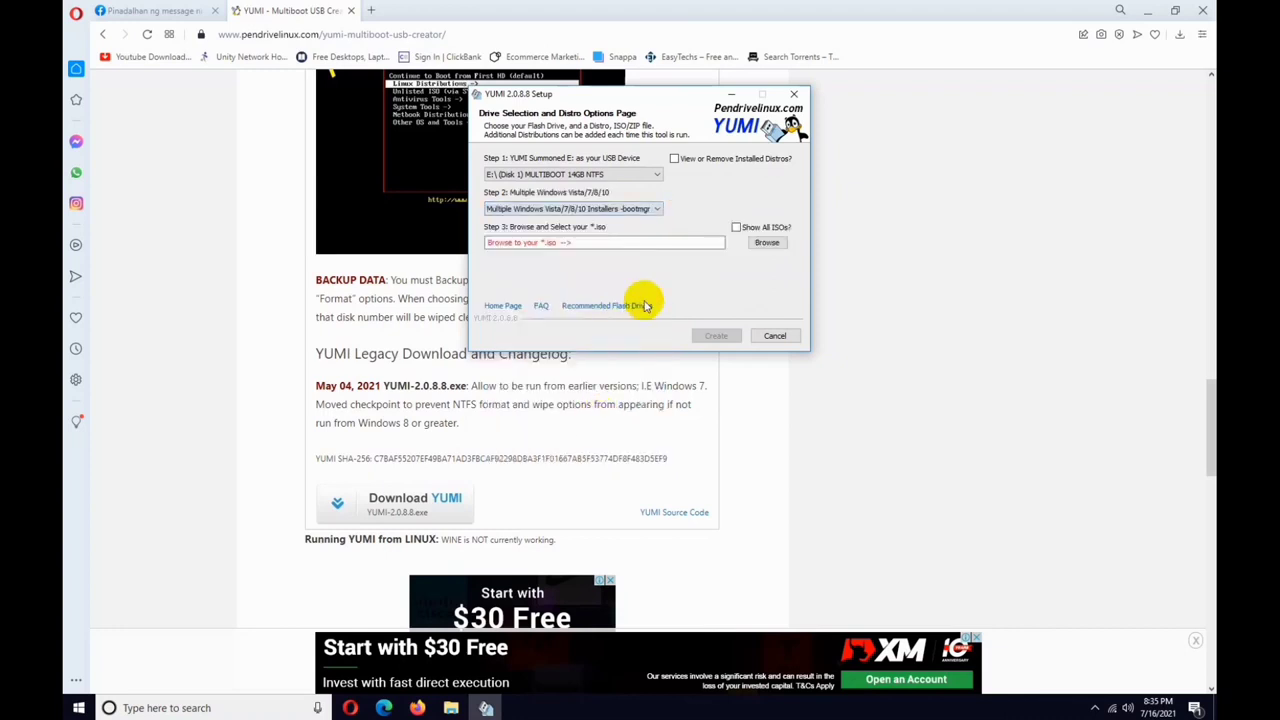
pyautogui.click(738, 229)
# Select the Win8.1_Pro_N_EnglishInternational_x64 ISO and add its installer to the USB drive.
pyautogui.click(767, 245)
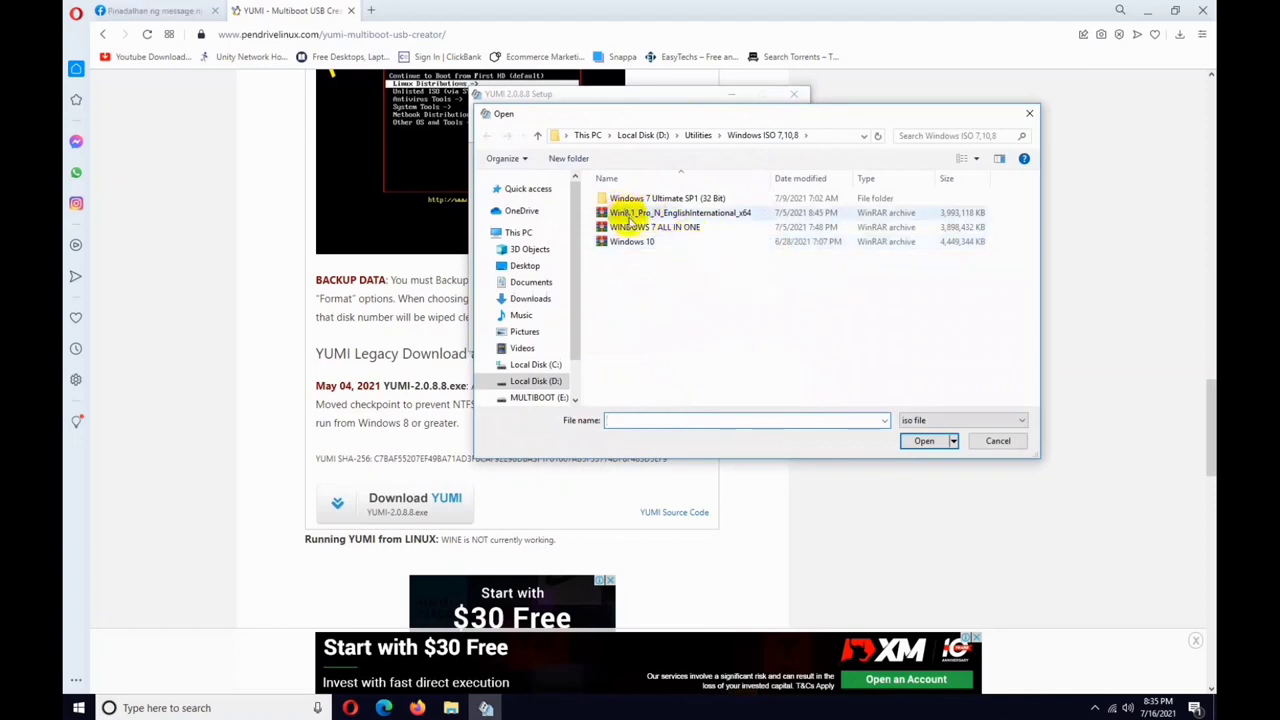
pyautogui.click(664, 217)
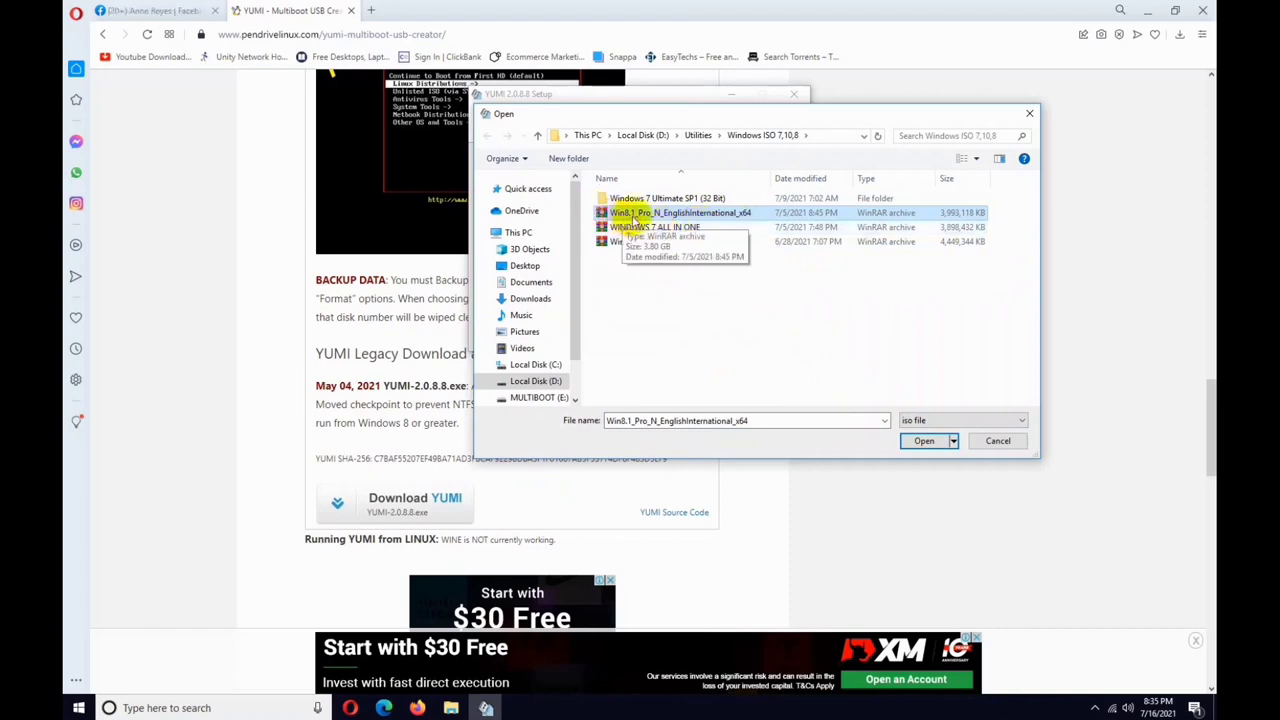
pyautogui.click(922, 441)
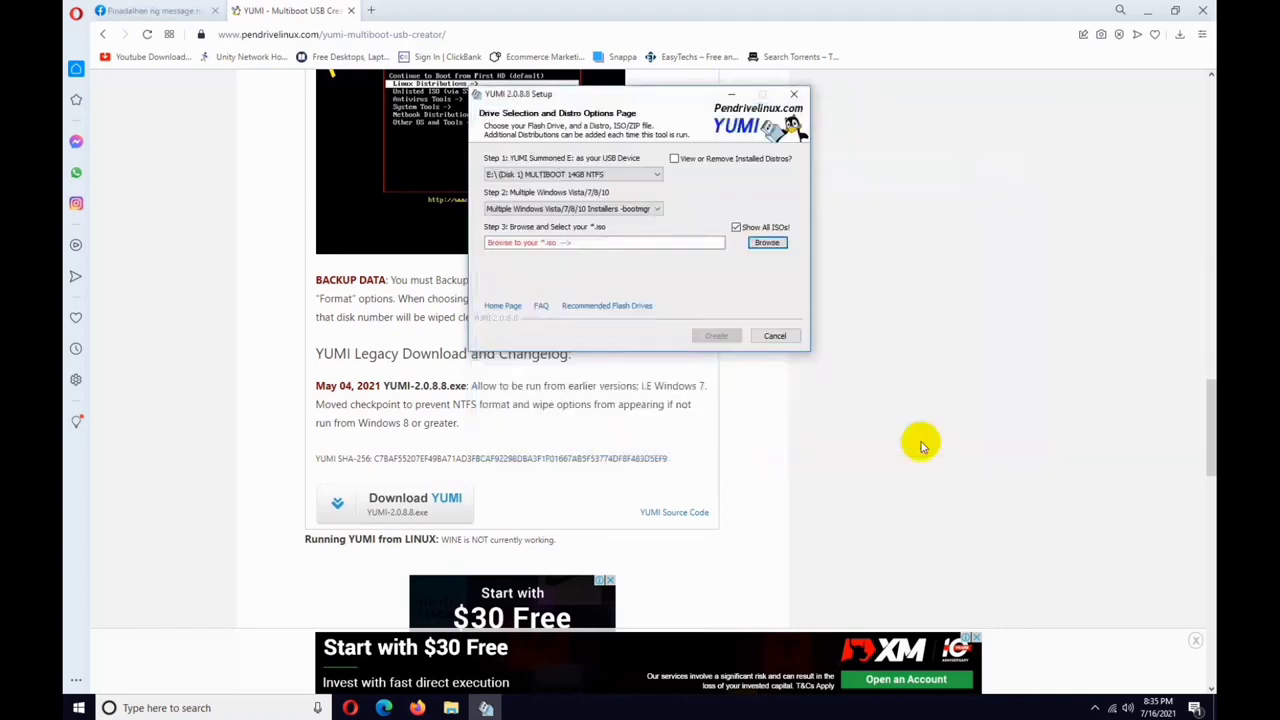
pyautogui.click(717, 338)
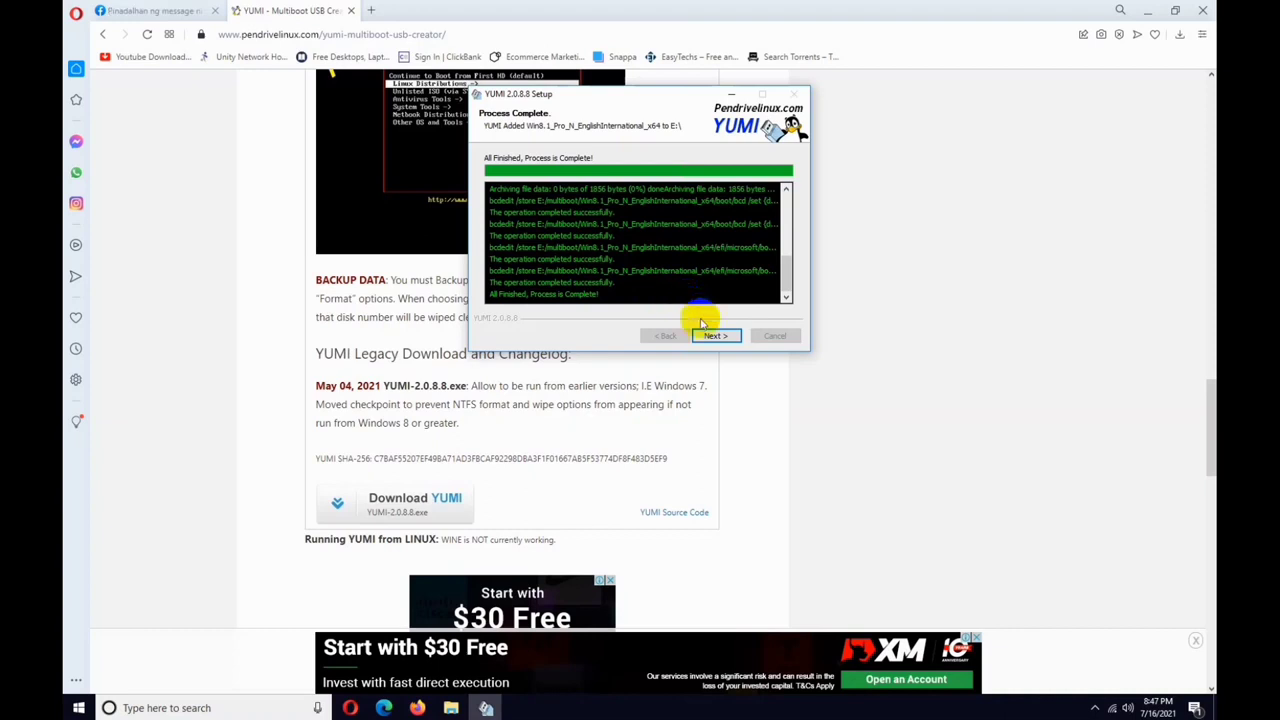
# Agree to add a third ISO to E:, choosing Multiple Windows Vista/7/8/10 Installers -bootmgr and enabling the display of all ISOs.
pyautogui.click(714, 337)
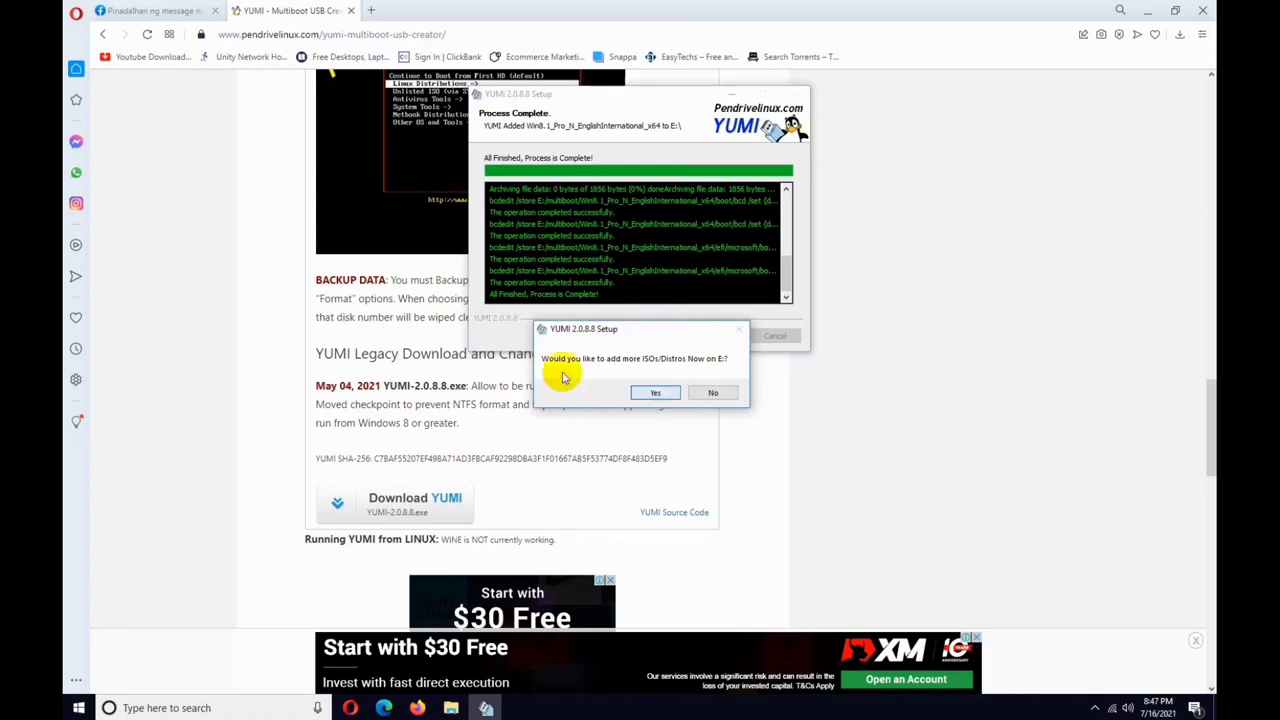
pyautogui.click(662, 393)
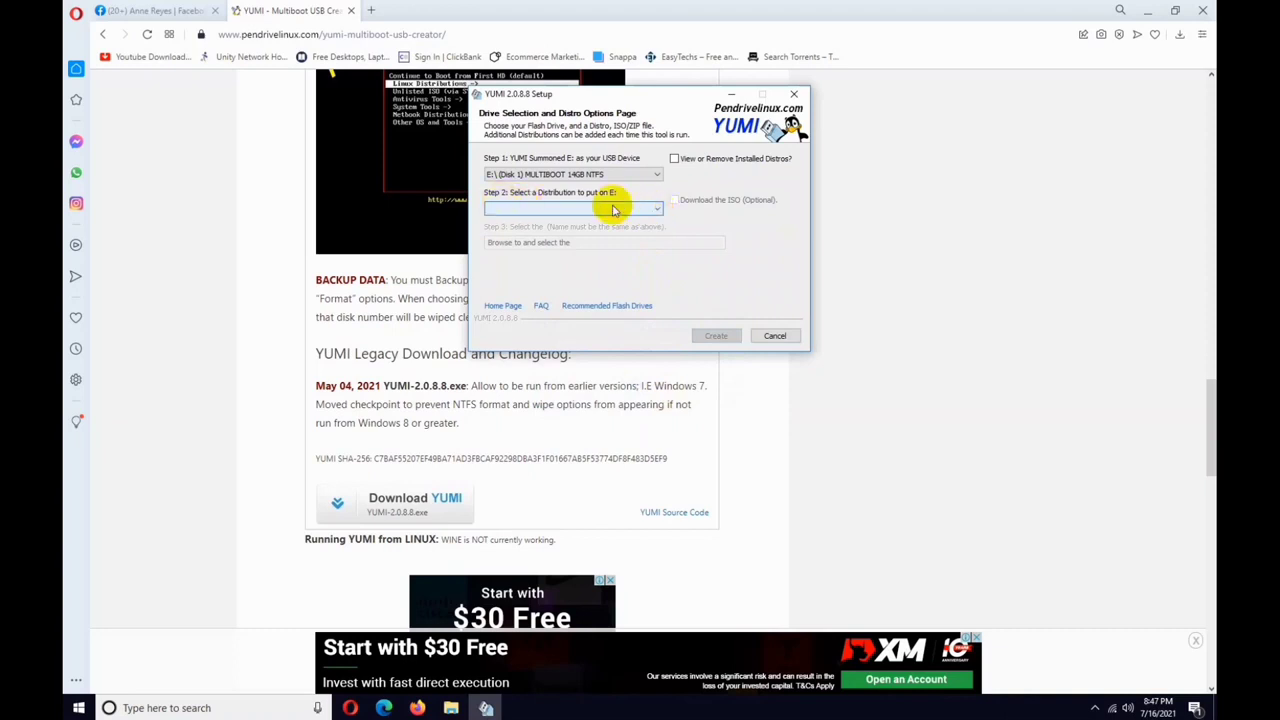
pyautogui.click(658, 210)
pyautogui.scroll(-5, 585, 333)
pyautogui.scroll(-10, 585, 333)
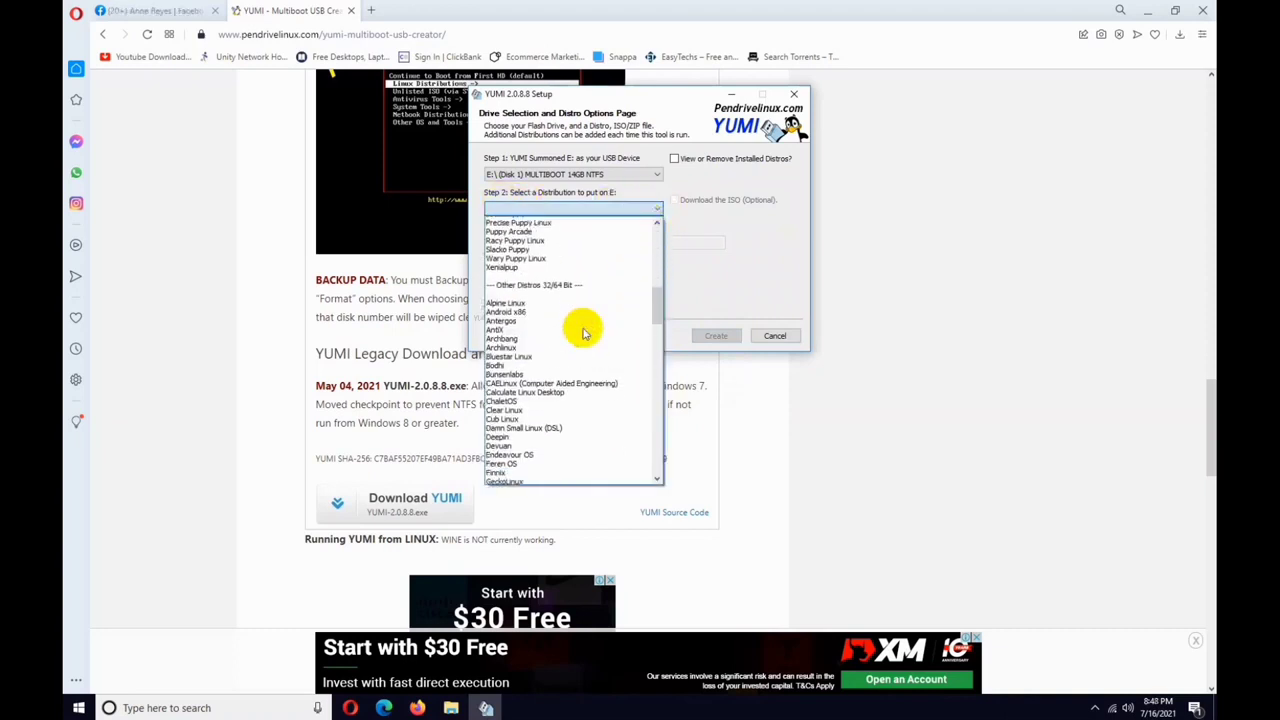
pyautogui.scroll(-10, 585, 333)
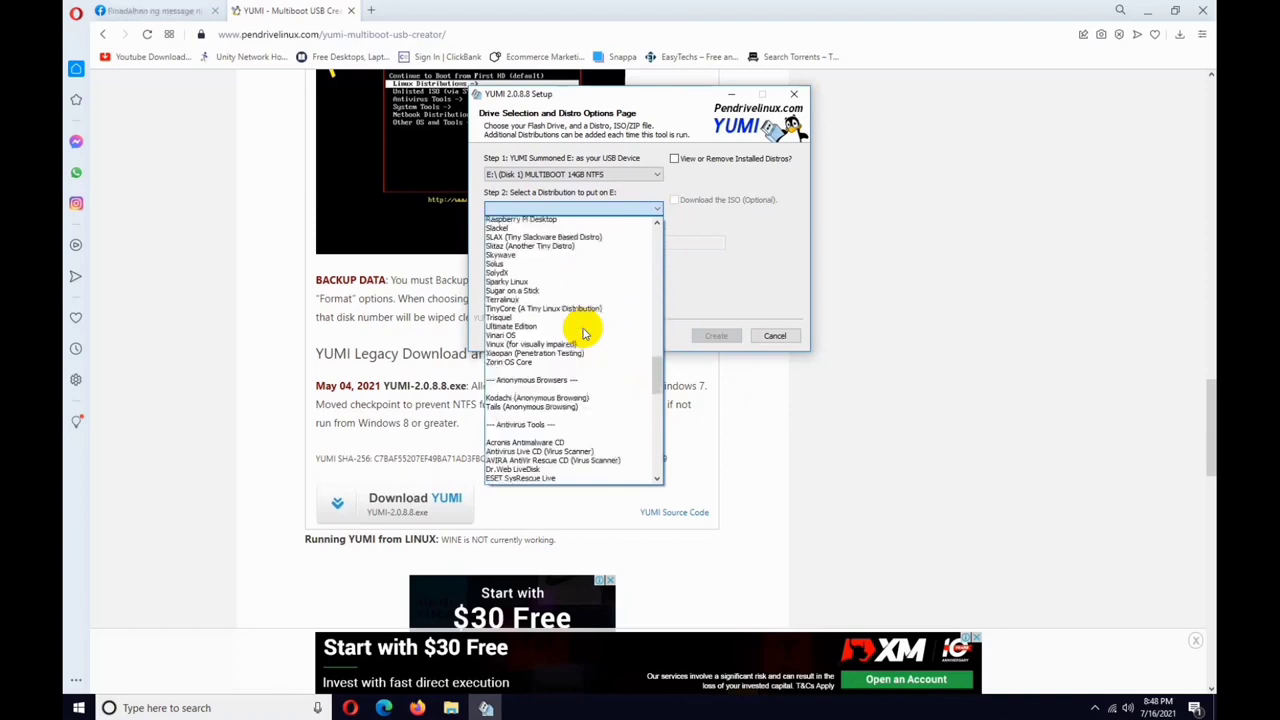
pyautogui.scroll(-7, 585, 333)
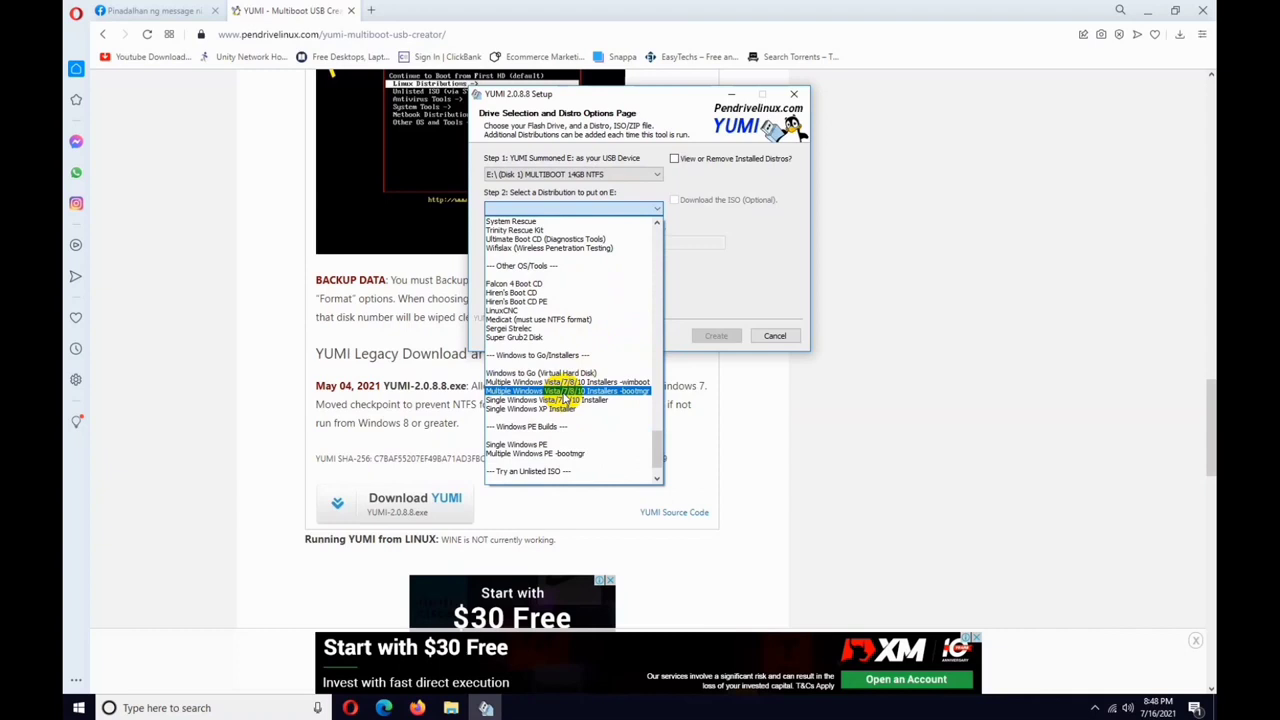
pyautogui.click(566, 391)
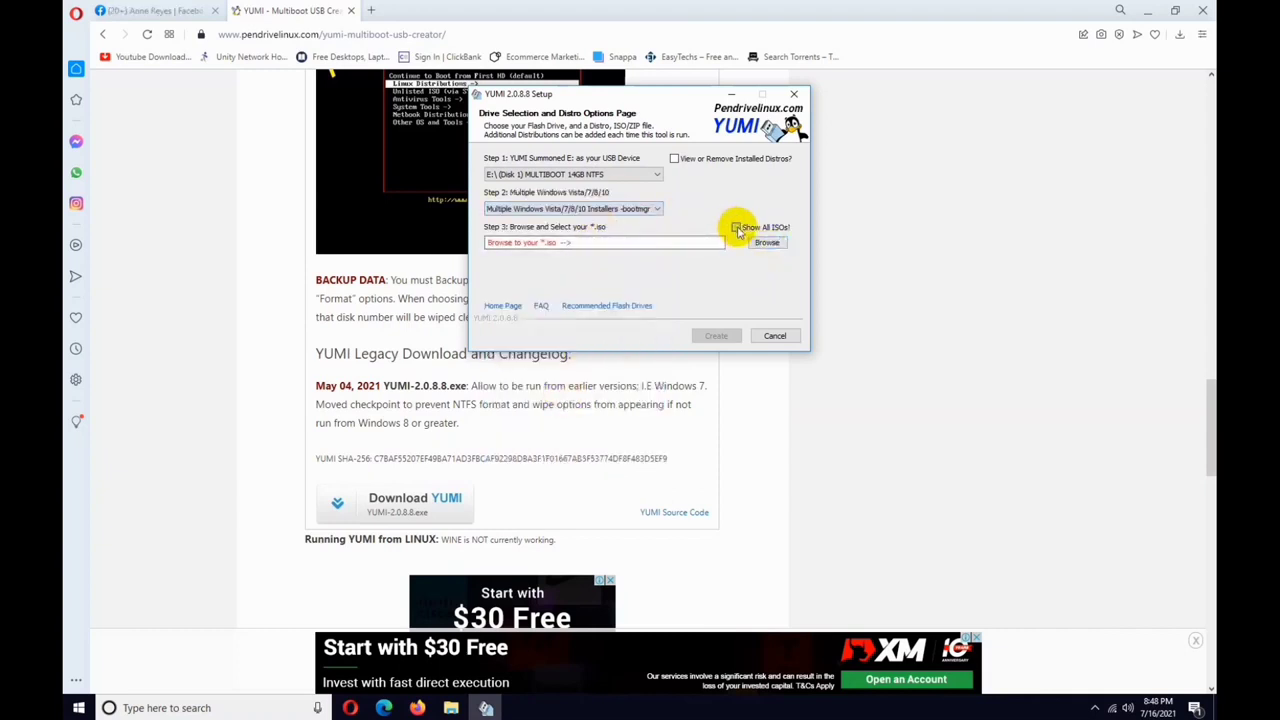
pyautogui.click(737, 228)
# Select the Windows 10 ISO from the Windows ISO 7,10,8 folder and add its installer to the USB drive.
pyautogui.click(766, 243)
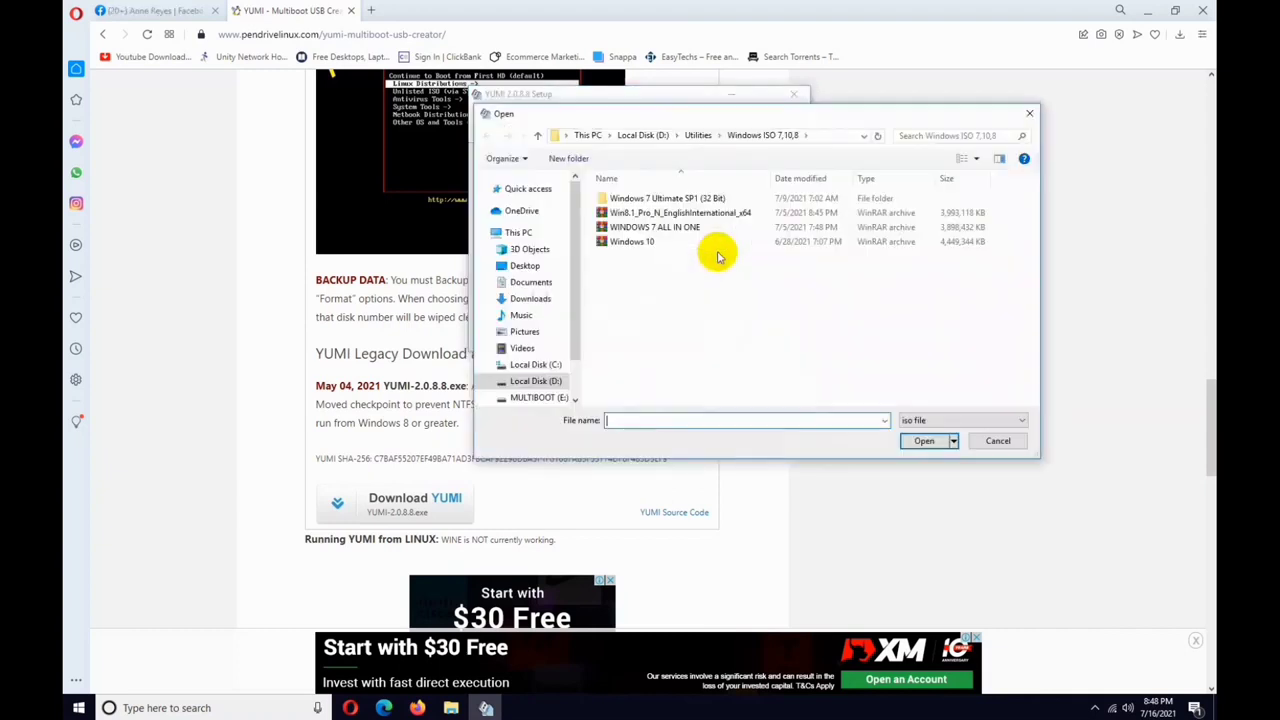
pyautogui.click(632, 245)
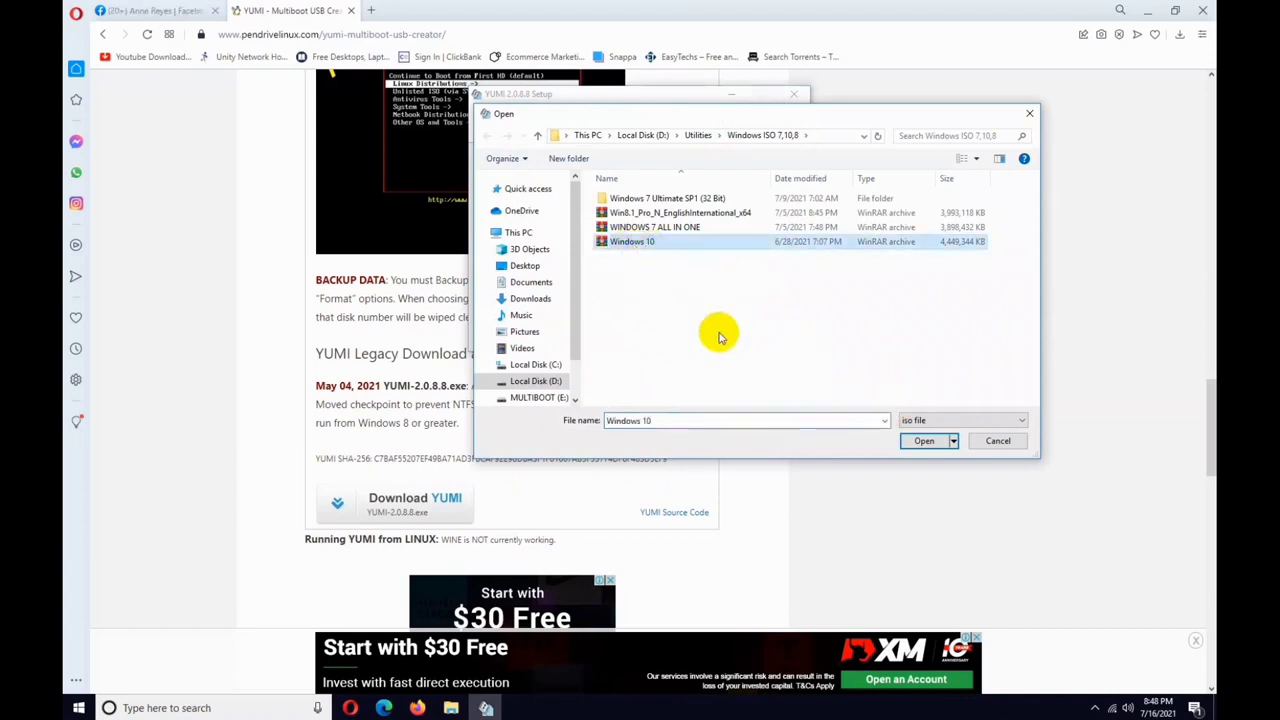
pyautogui.click(924, 441)
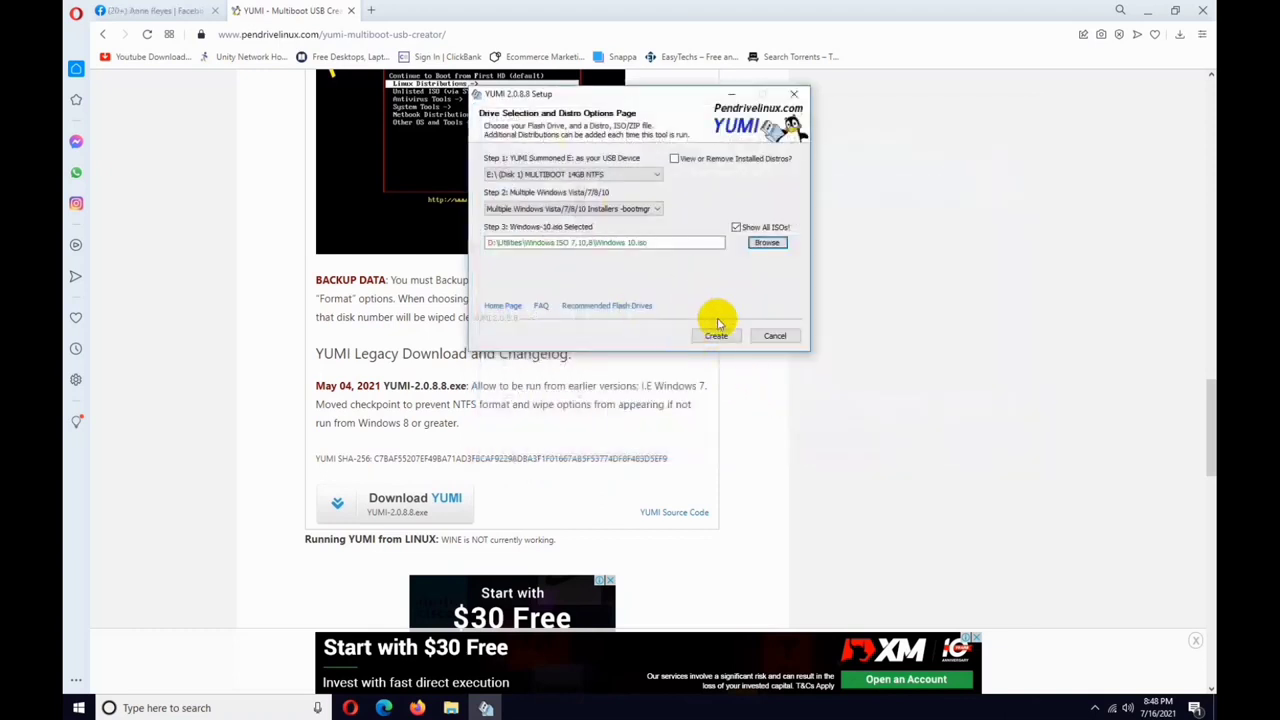
pyautogui.click(714, 336)
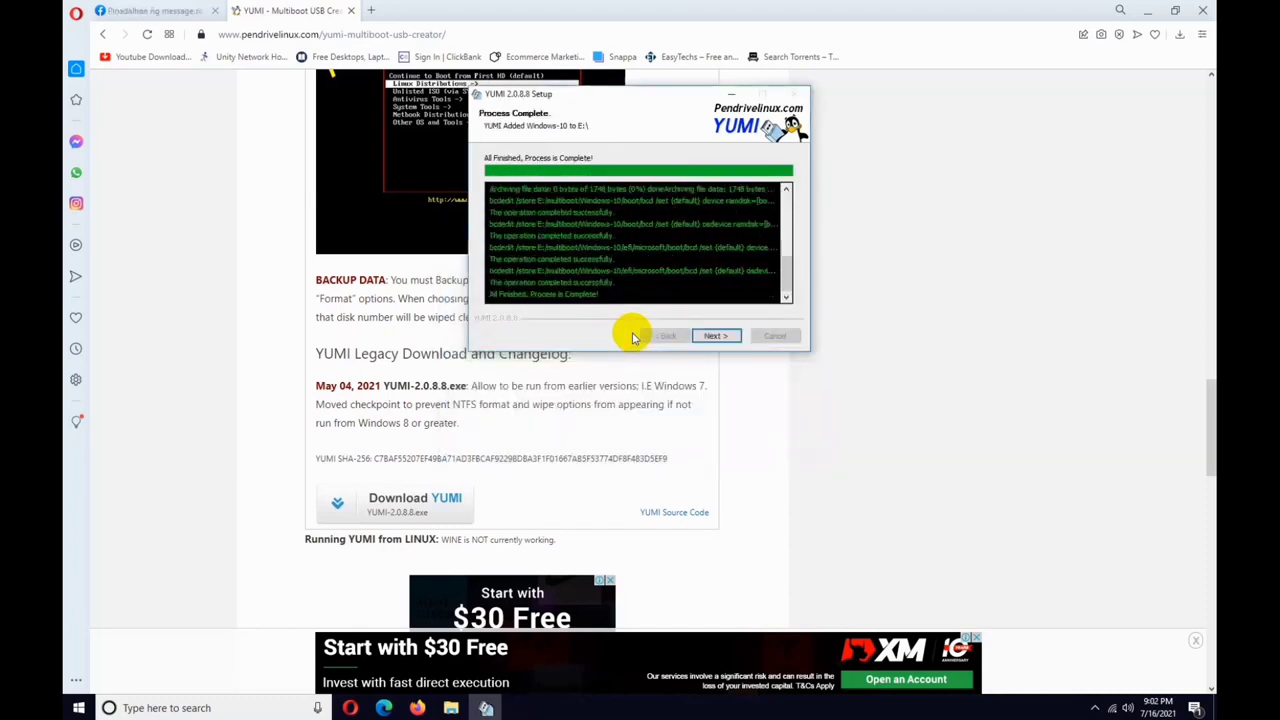
# Decline adding more ISOs, finish the YUMI setup and close the browser.
pyautogui.click(714, 336)
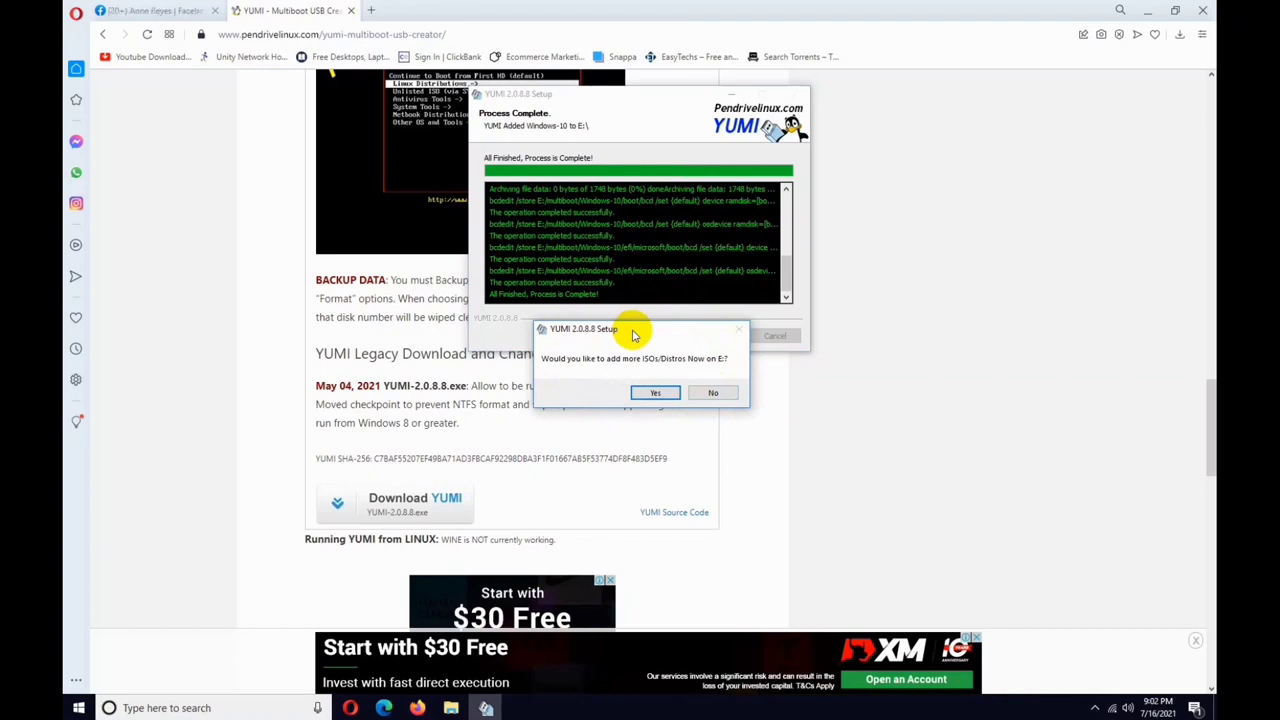
pyautogui.click(716, 393)
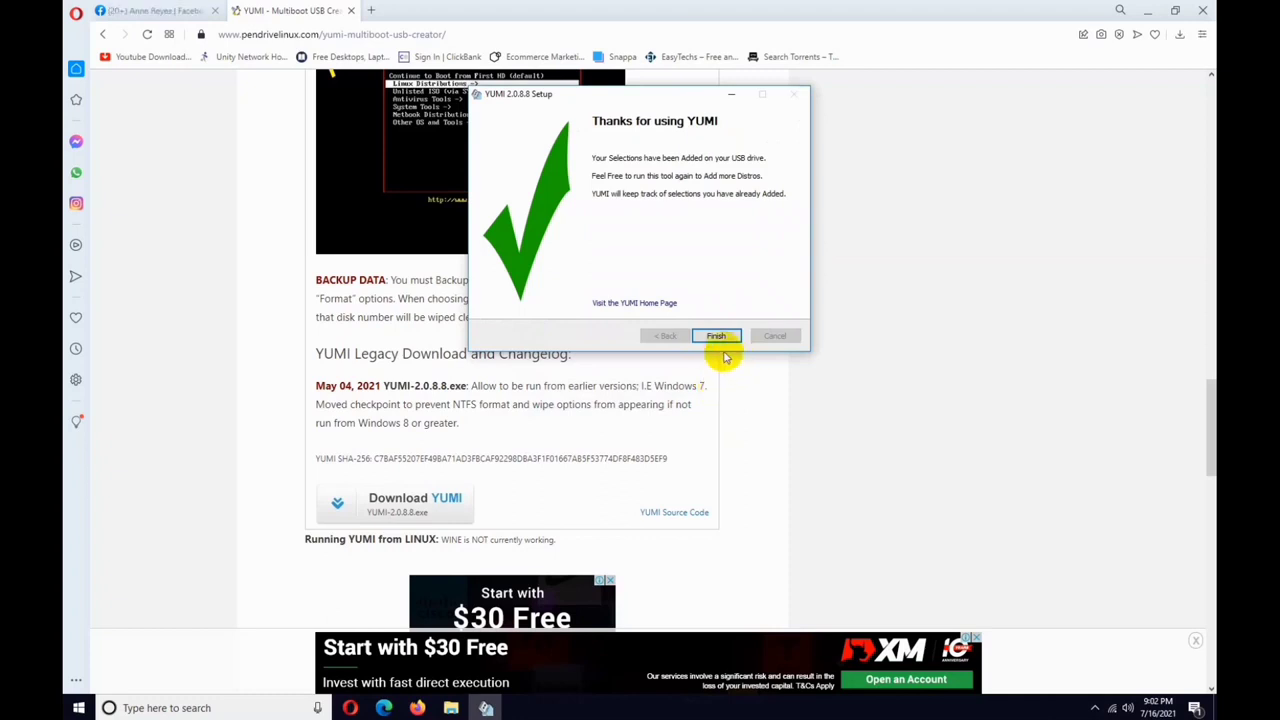
pyautogui.click(728, 337)
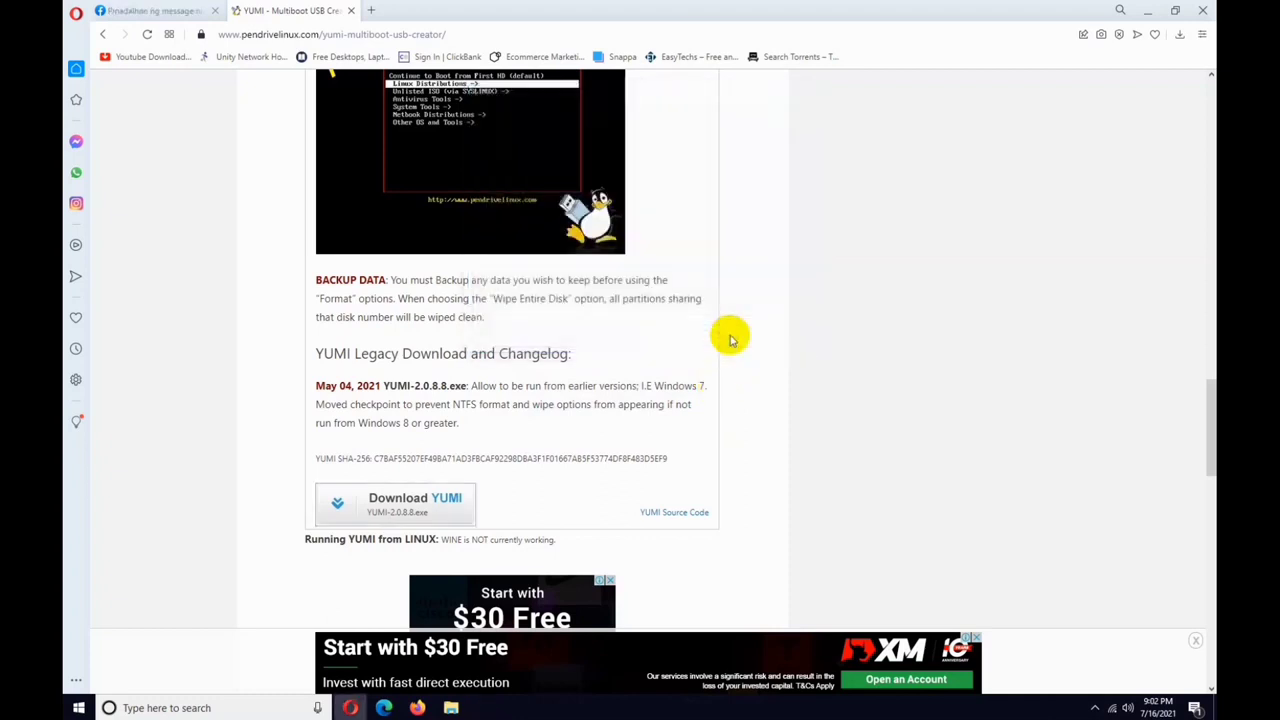
pyautogui.click(1205, 12)
pyautogui.click(731, 386)
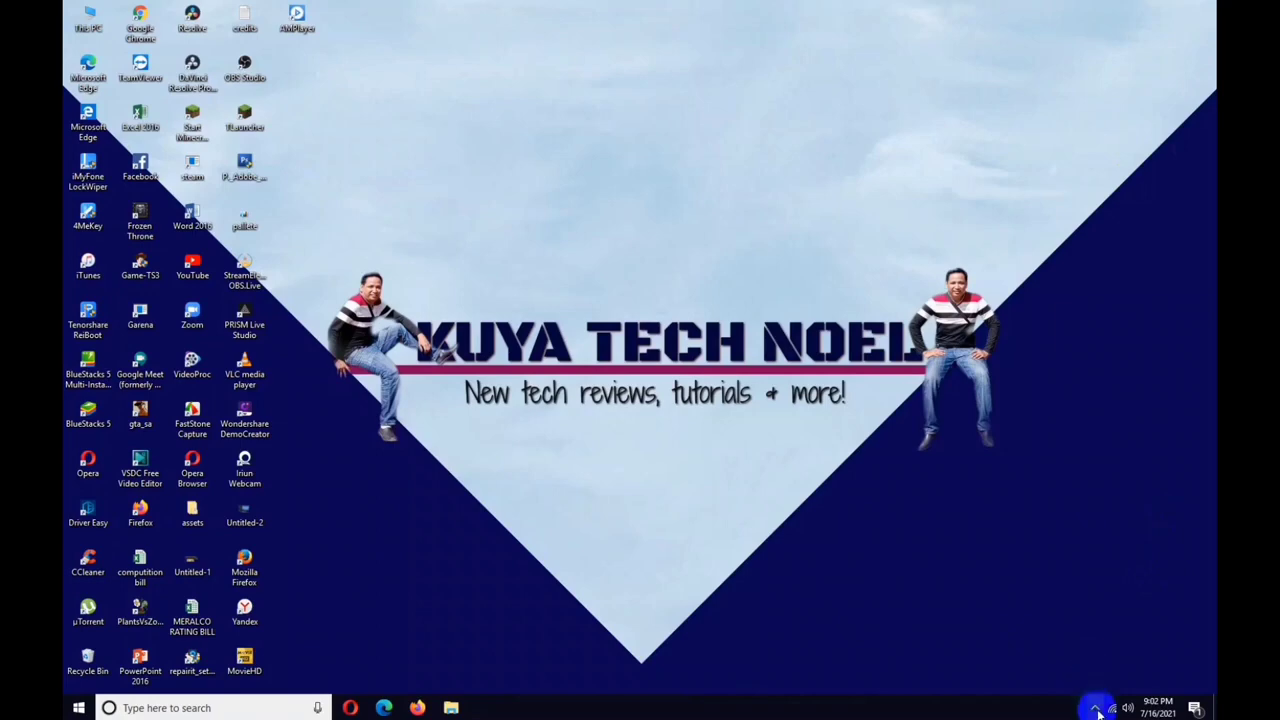
pyautogui.click(1097, 709)
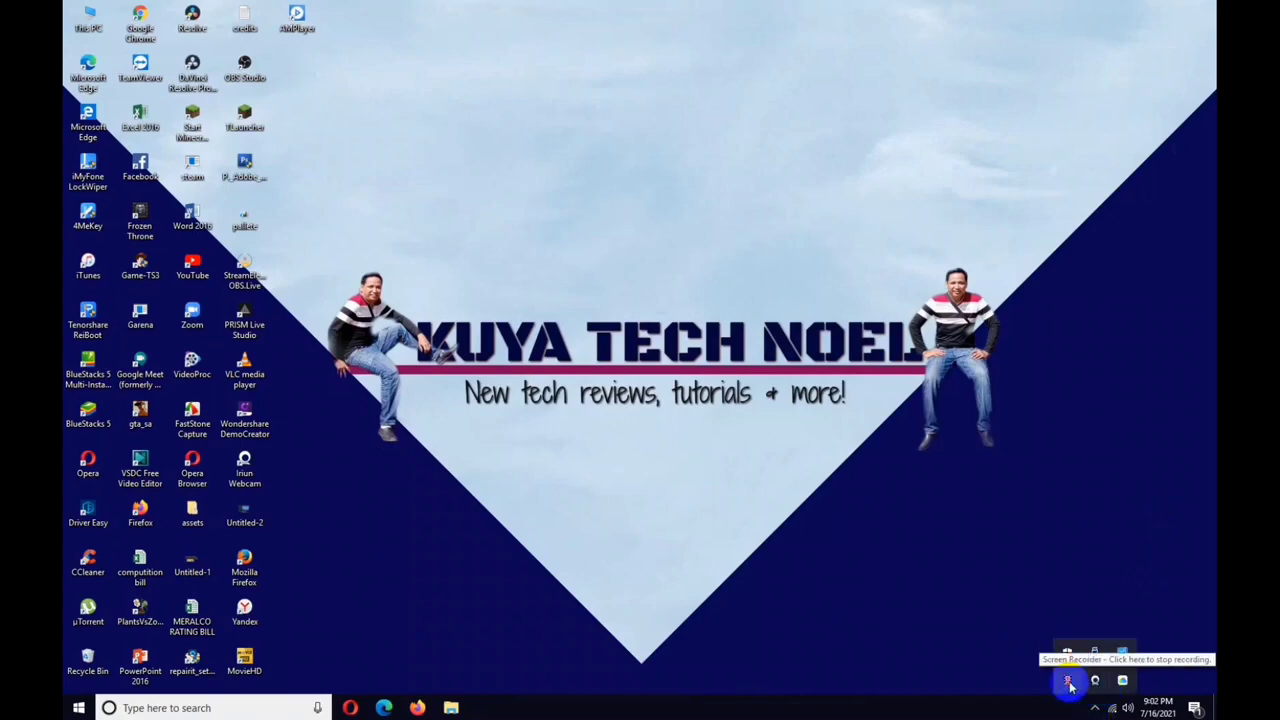